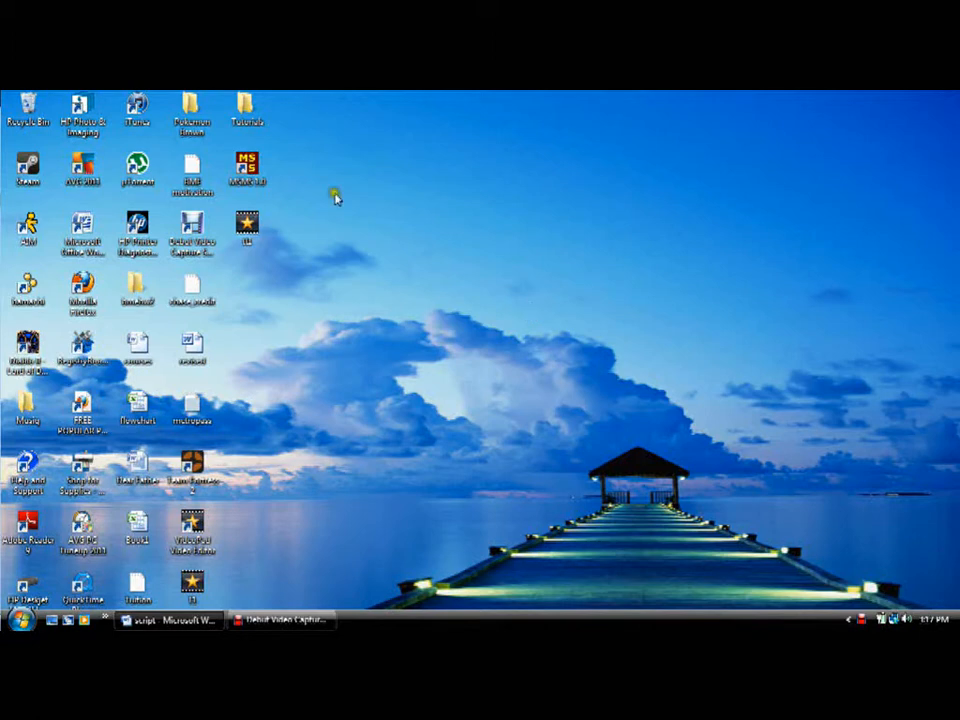
Step: Launch MSMS 1.0 from the desktop, maximize its window and start opening an existing model
double_click(240, 166)
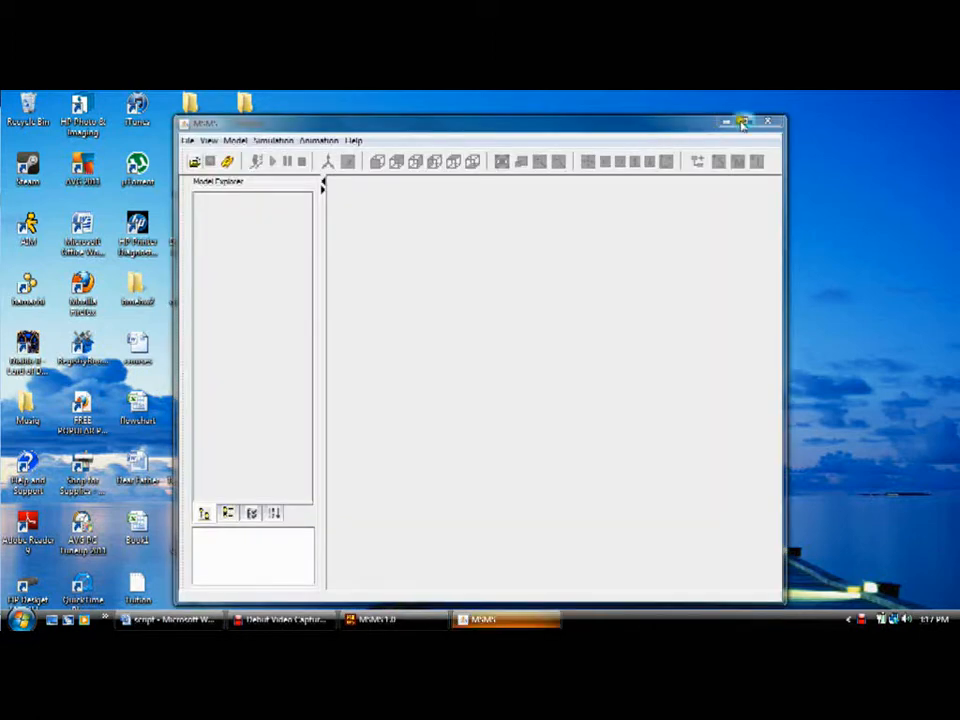
left_click(739, 122)
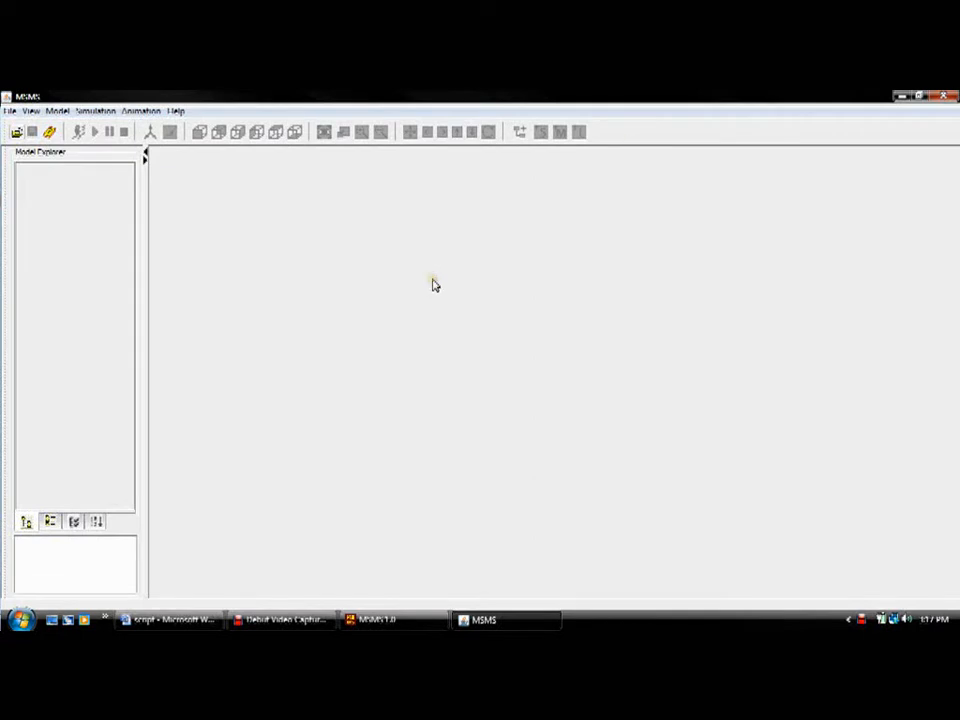
left_click(9, 110)
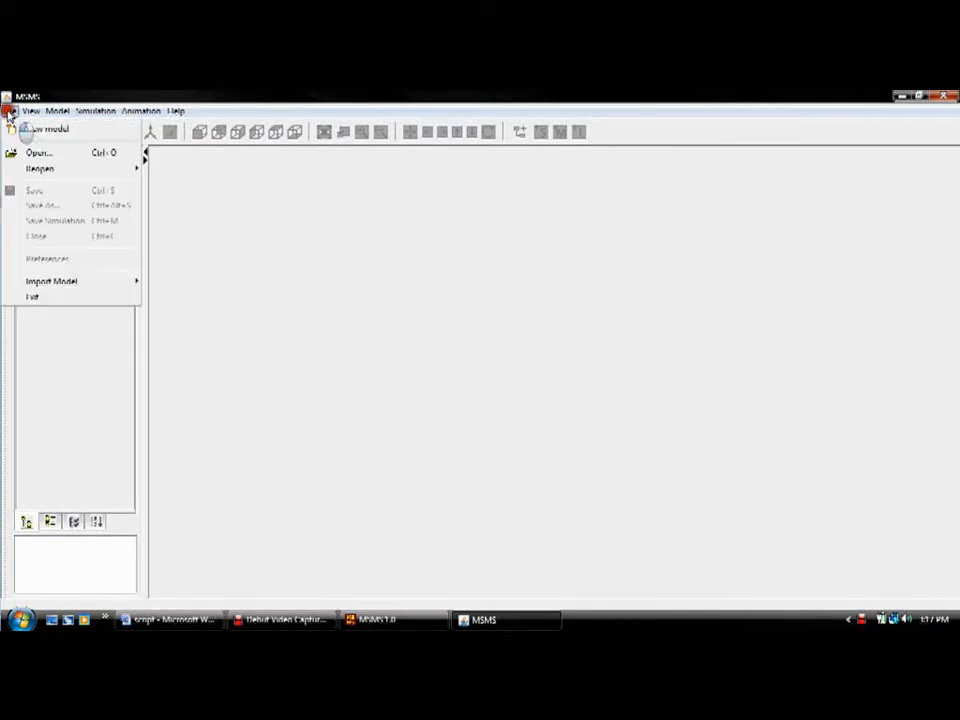
left_click(38, 152)
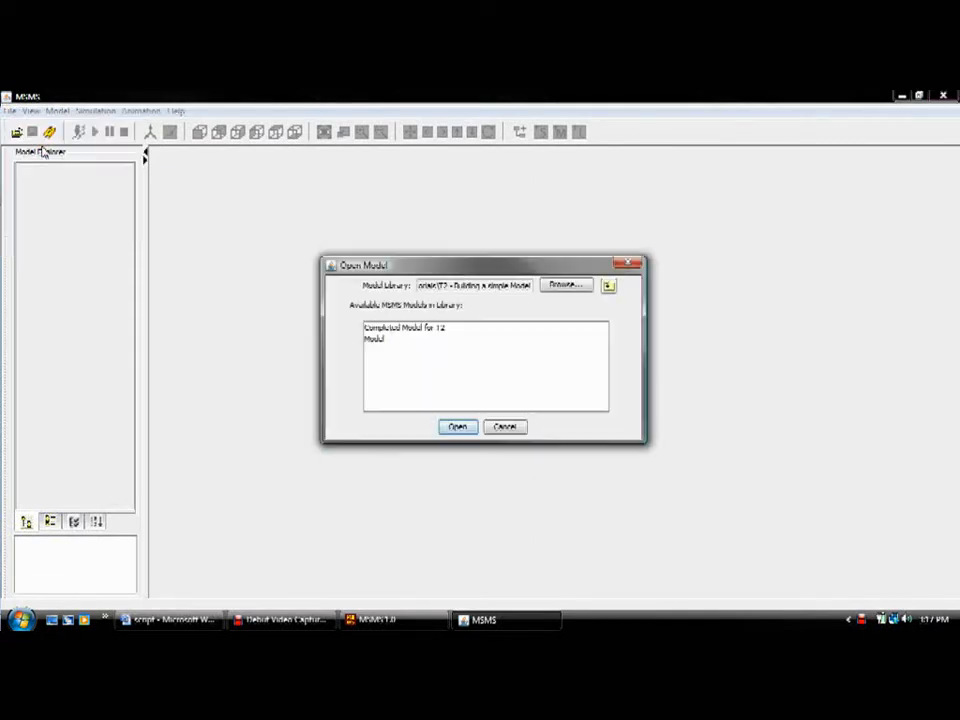
Step: Try to use the Human_Arm folder inside Tutorials\T1 - Viewing and Navigation on the desktop as the model library
left_click(558, 287)
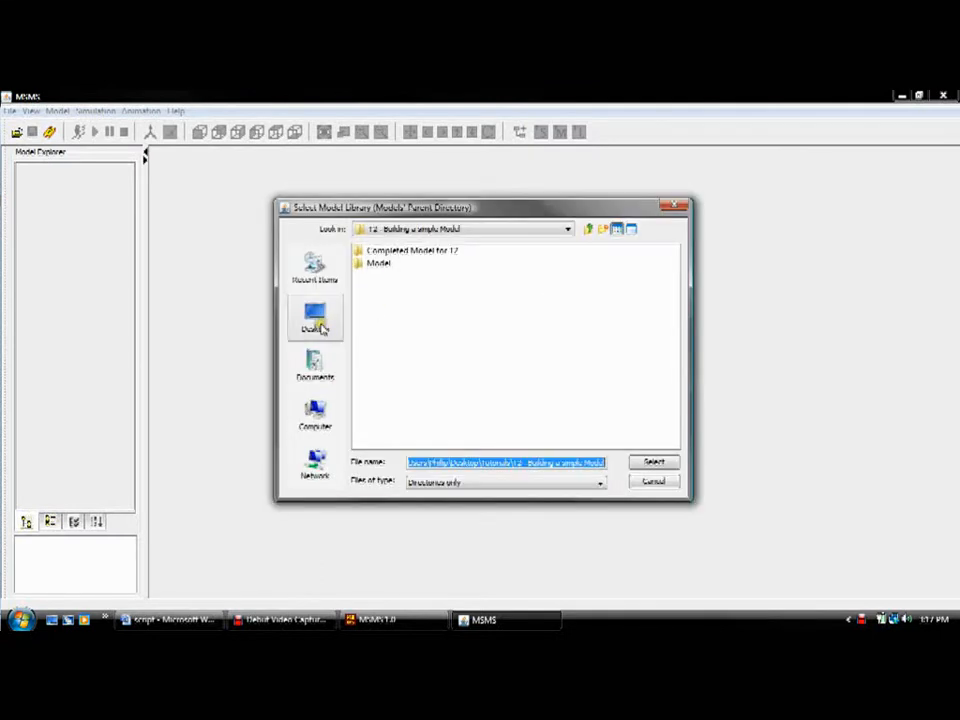
left_click(320, 326)
double_click(374, 327)
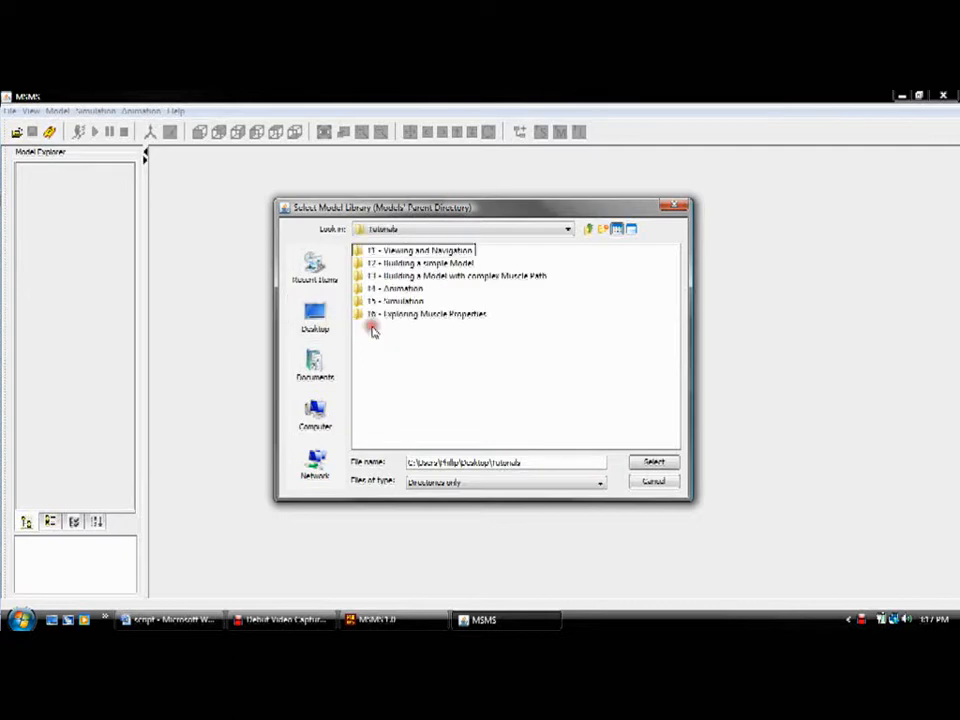
left_click(402, 254)
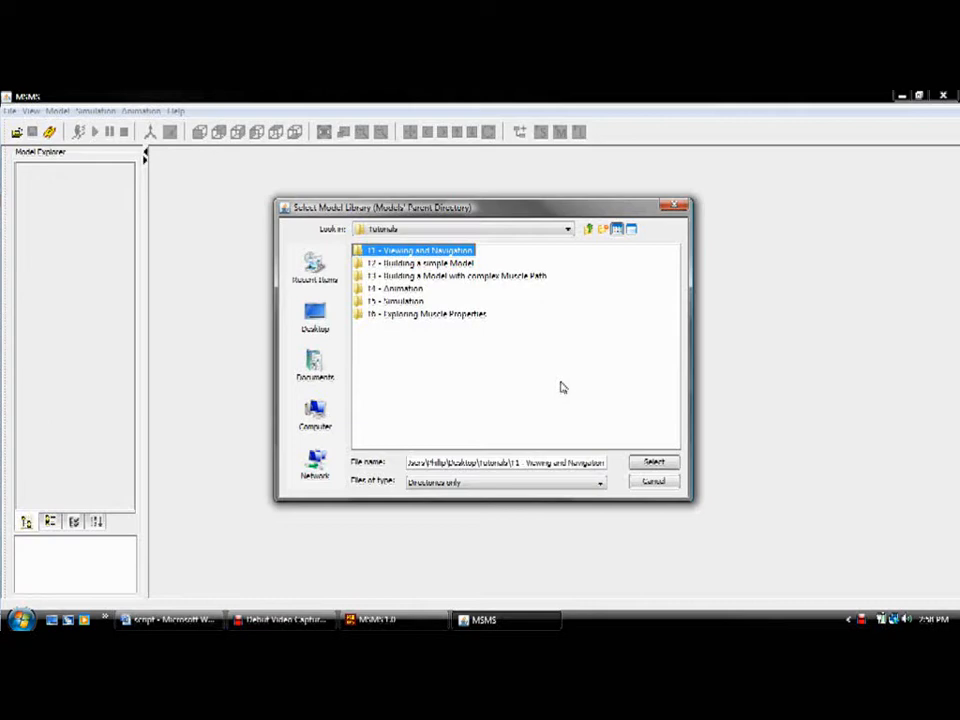
left_click(358, 253)
left_click(358, 253)
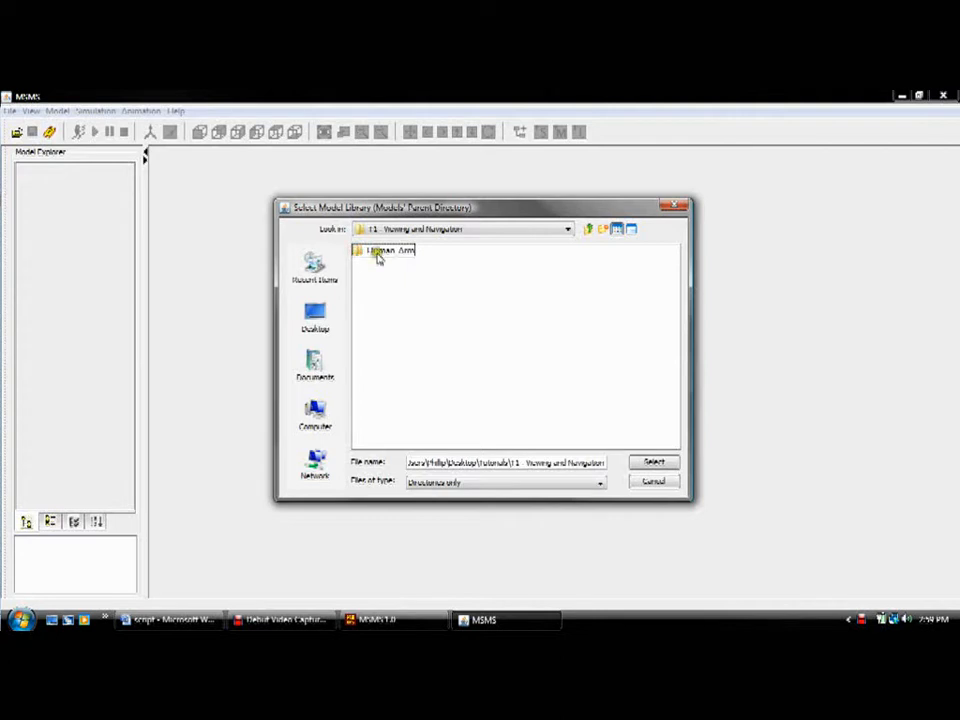
left_click(378, 255)
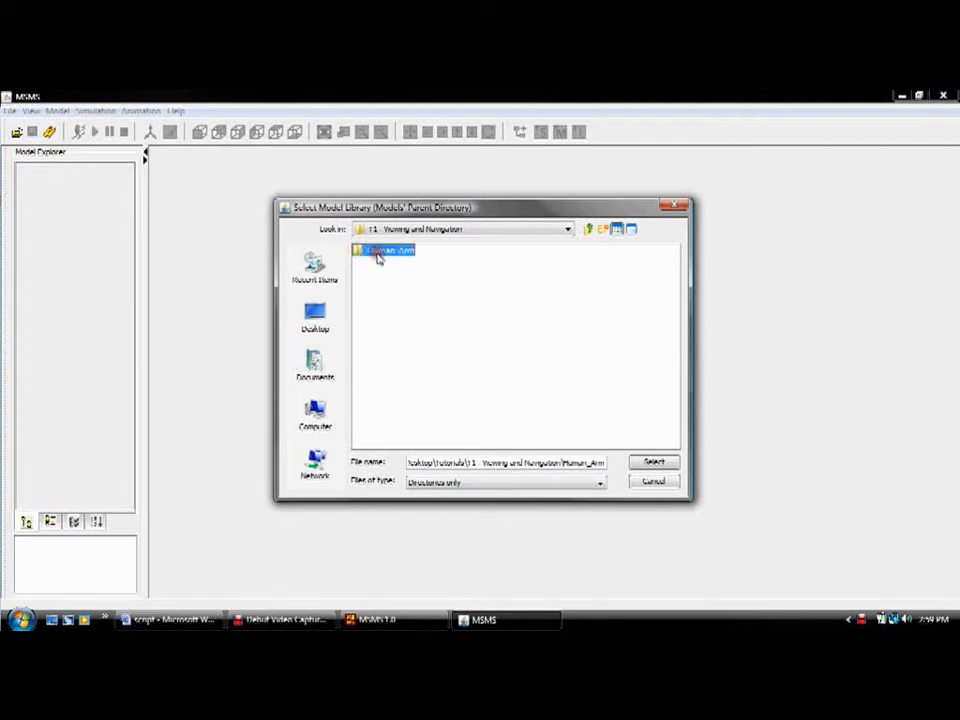
left_click(654, 462)
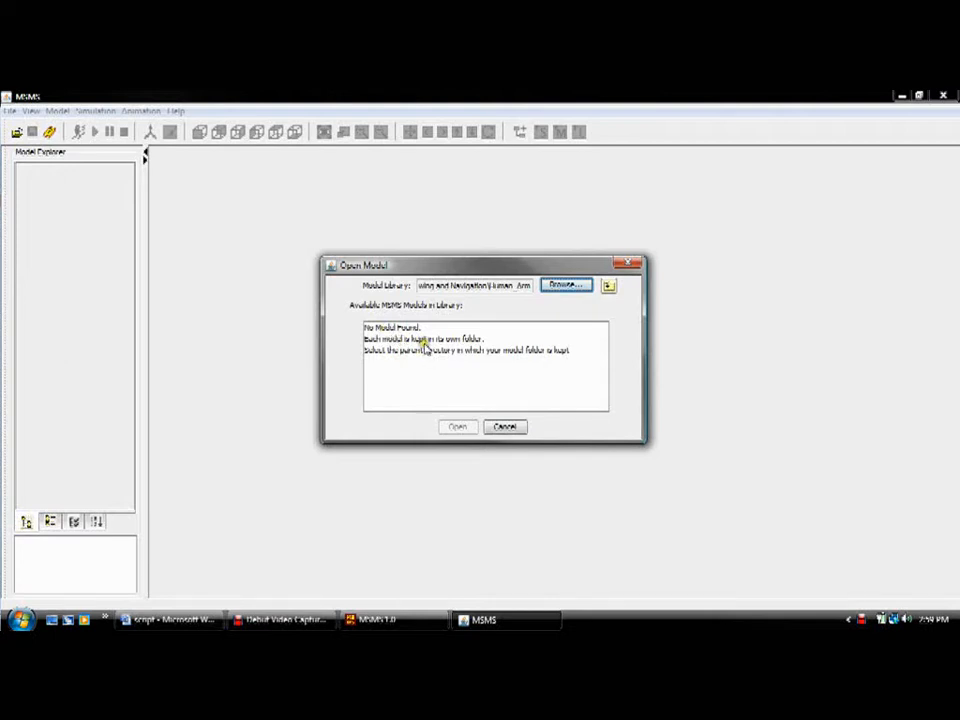
Step: Set the model library to the T1 - Viewing and Navigation folder and open the Human_Arm model
left_click(563, 287)
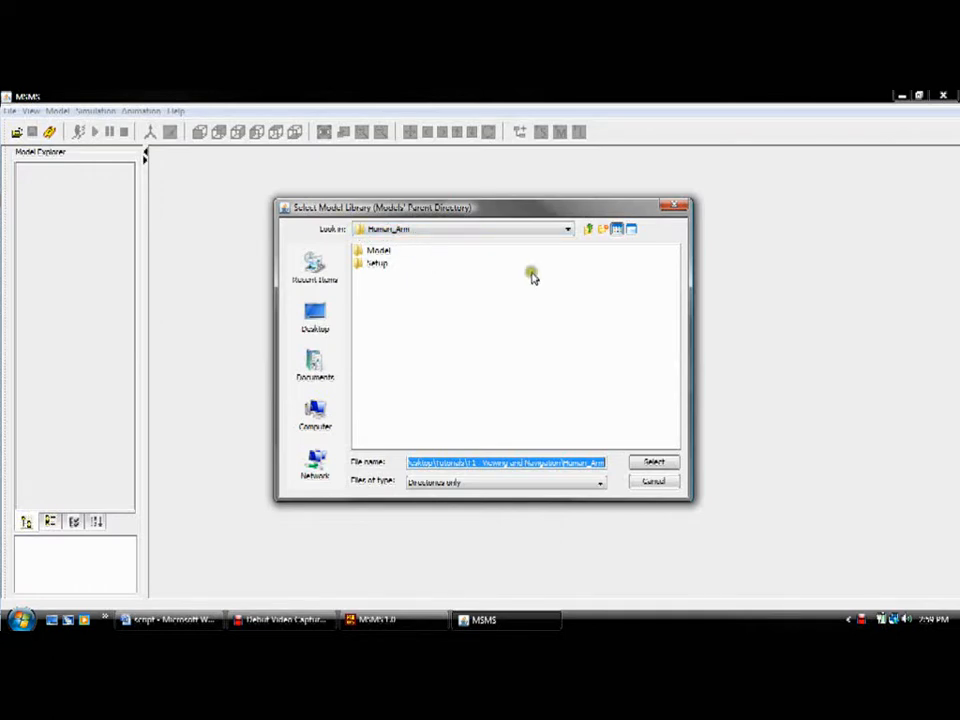
left_click(588, 228)
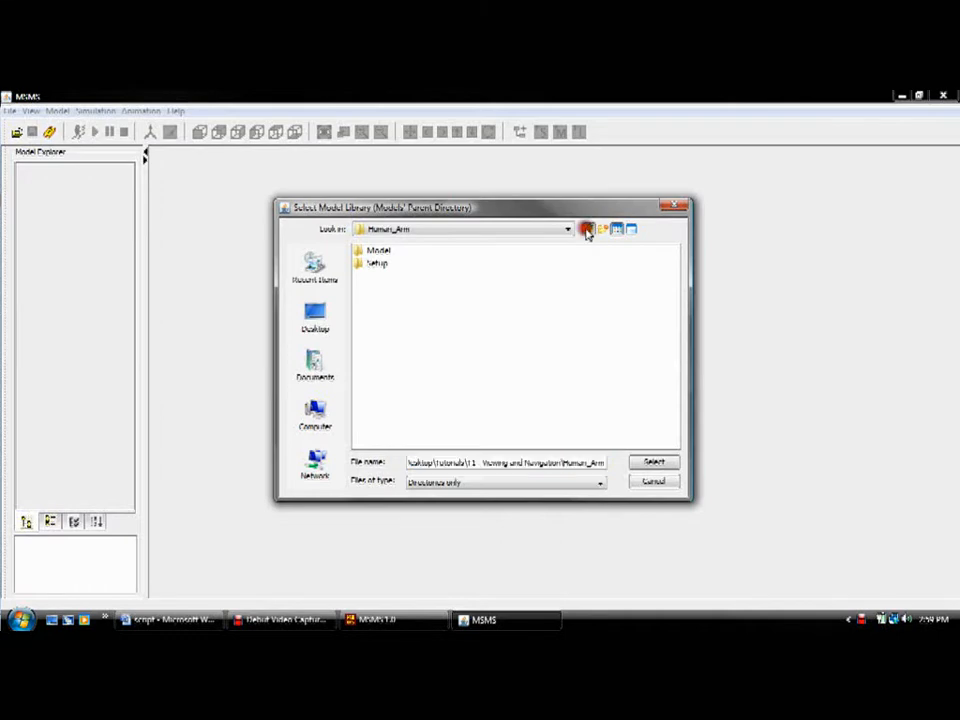
left_click(588, 228)
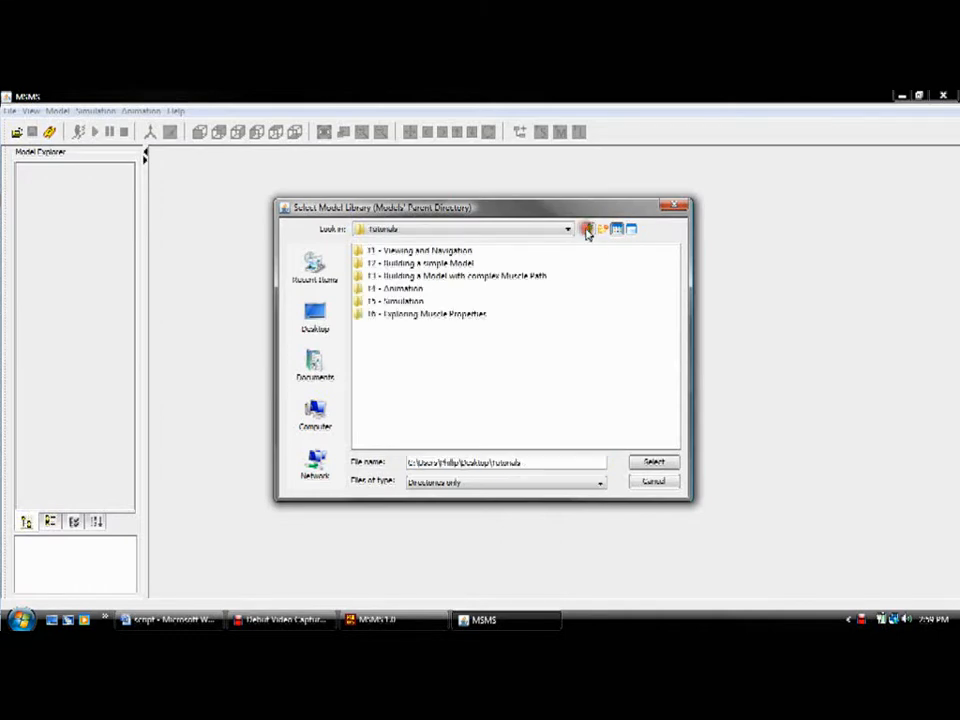
left_click(395, 252)
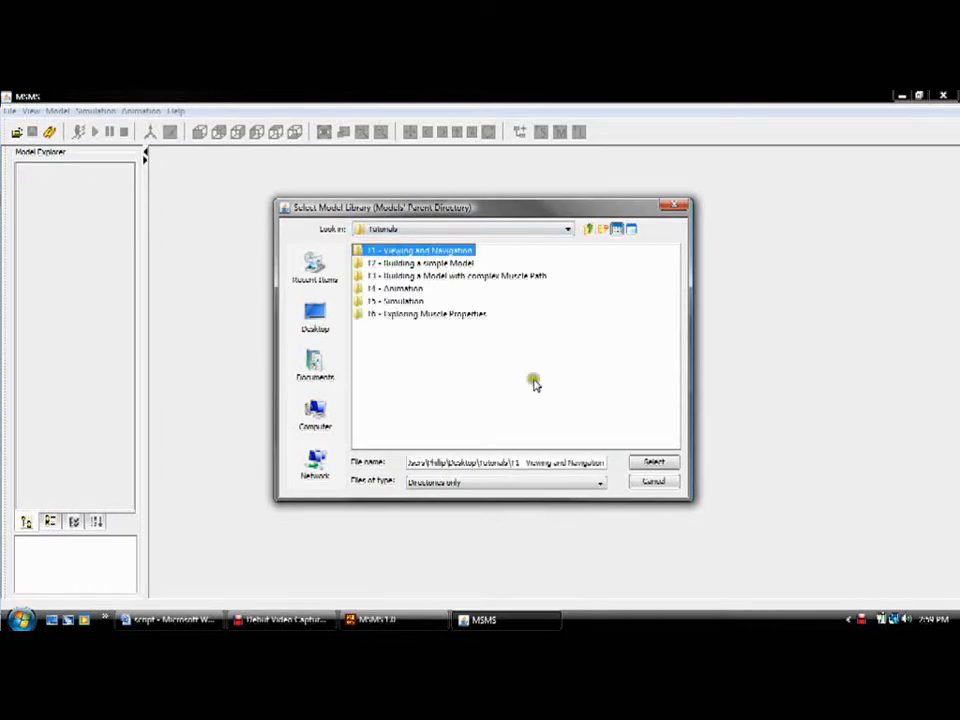
left_click(652, 461)
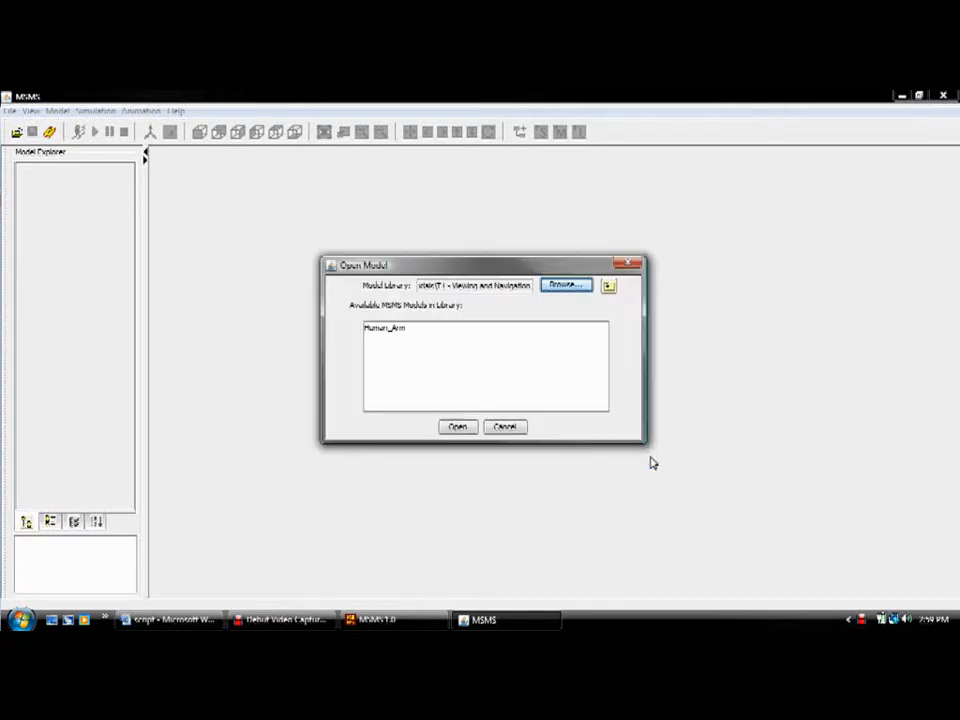
left_click(397, 332)
left_click(458, 428)
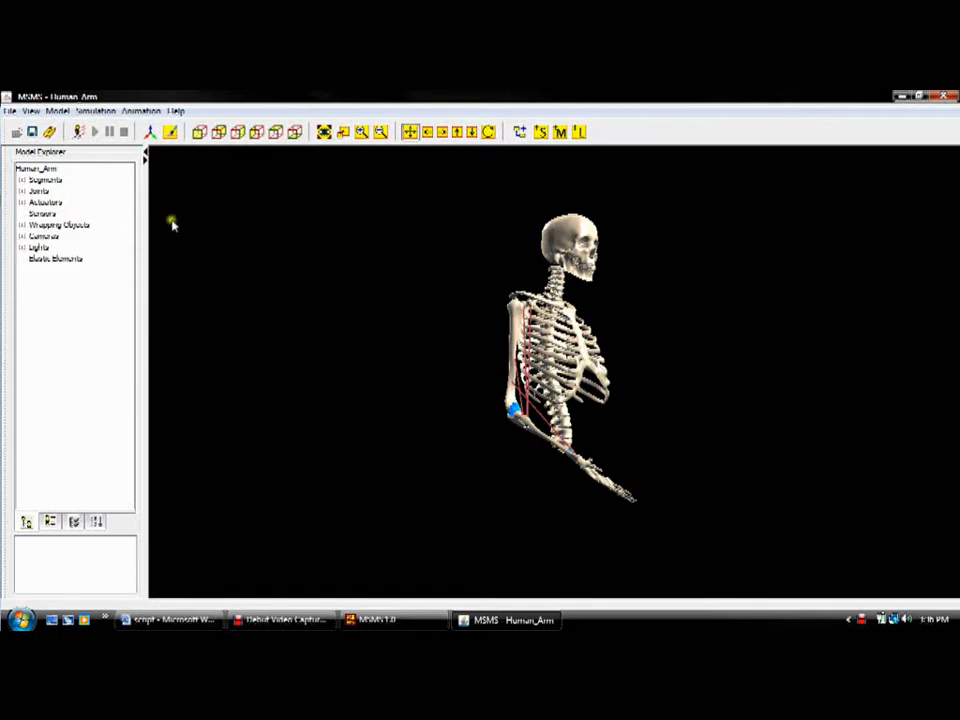
Step: Try to create a new model while the Human_Arm model is still open
left_click(8, 111)
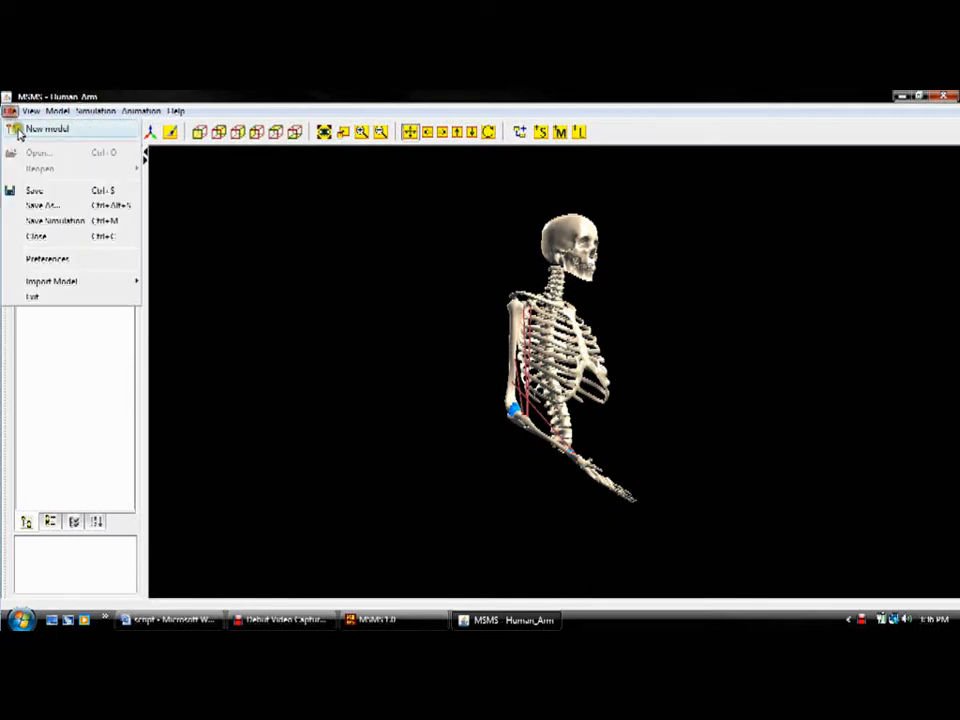
left_click(18, 128)
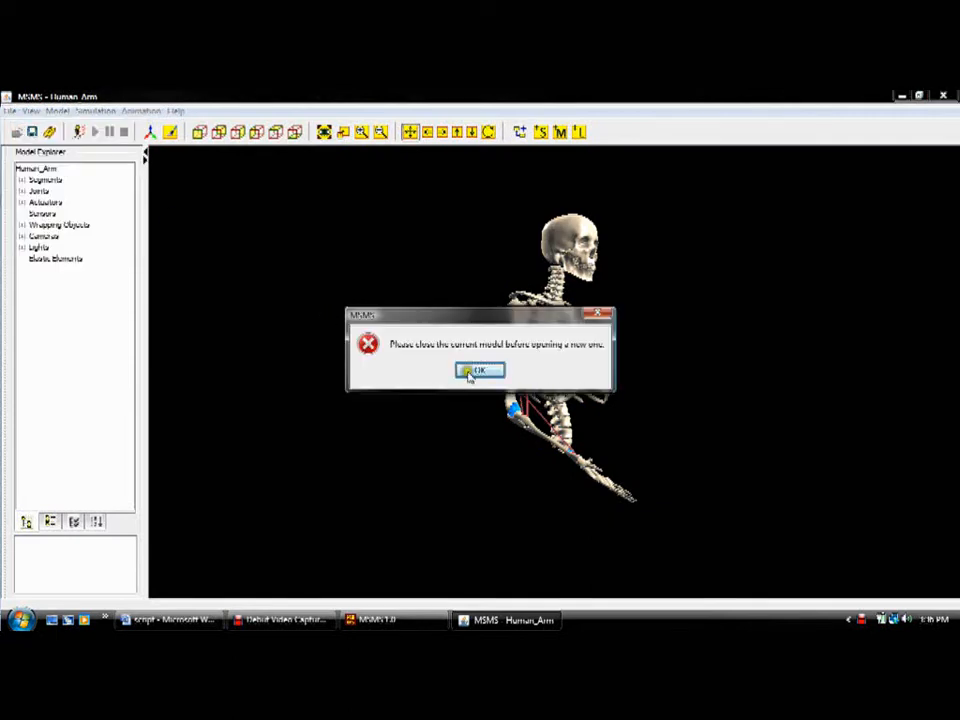
left_click(477, 371)
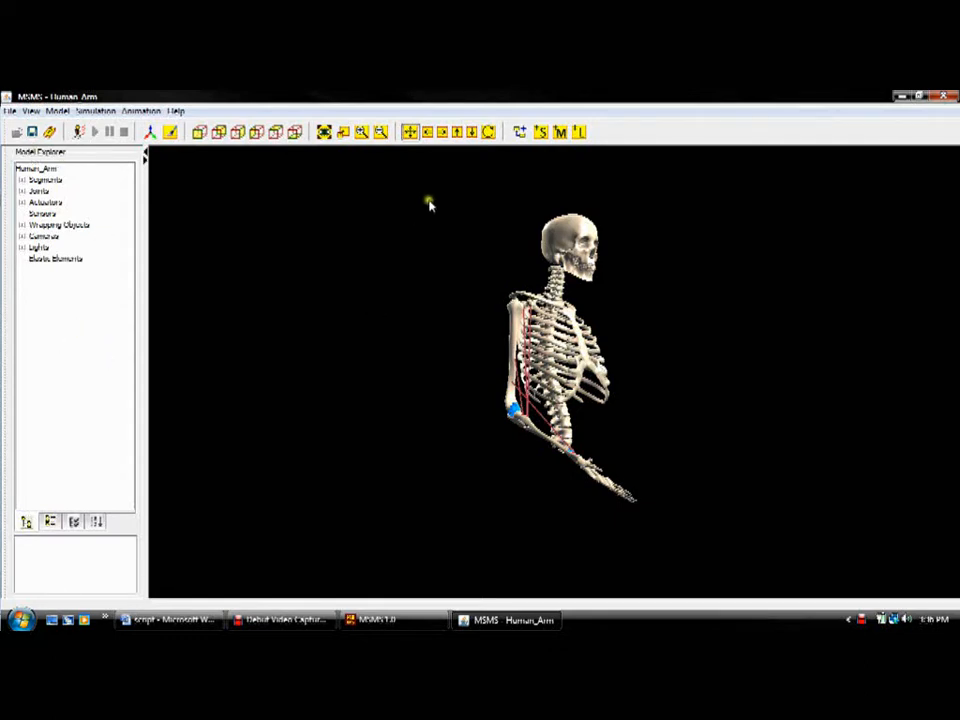
Step: Rotate the view of the skeleton to the right and back to the left
left_click(441, 134)
left_click(441, 134)
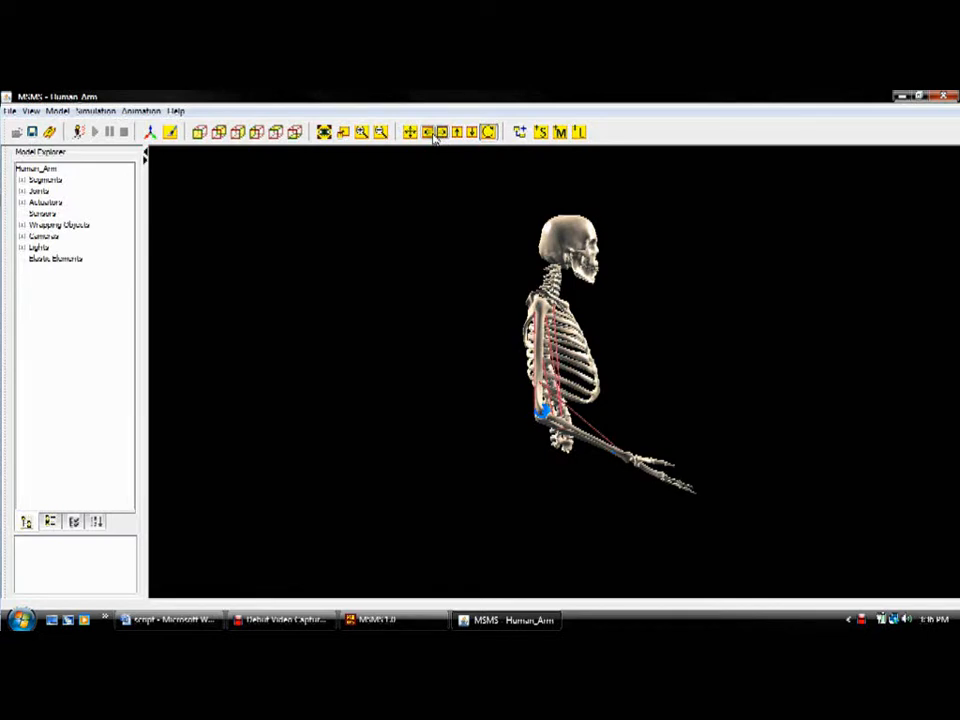
left_click(433, 135)
left_click(433, 135)
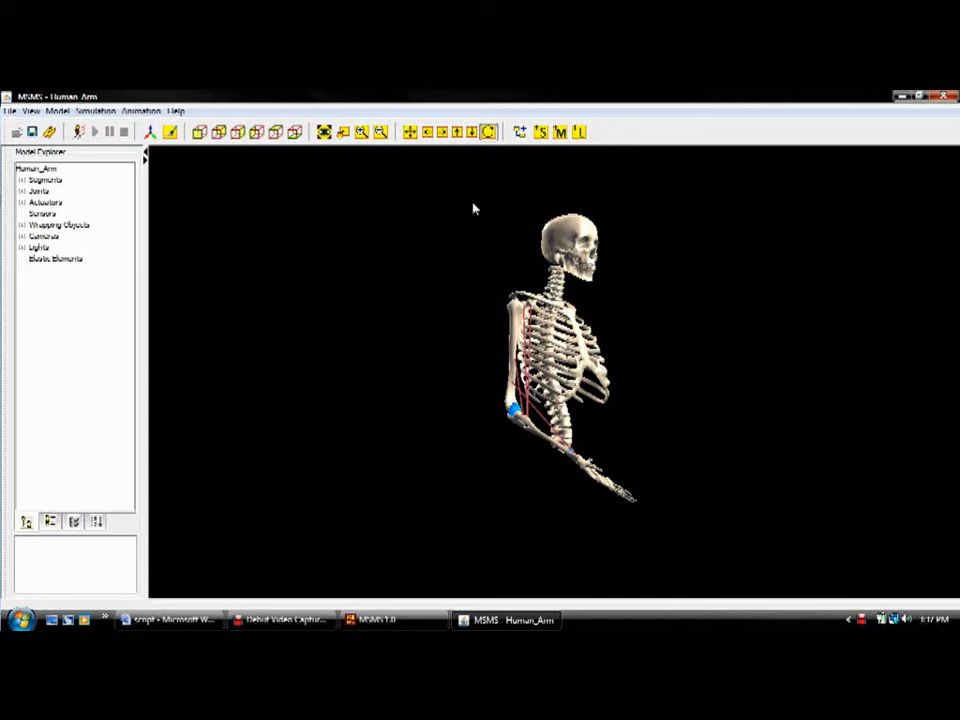
Step: Switch the view movement from rotation to translation and pan the skeleton up and back down
left_click(415, 138)
left_click(455, 134)
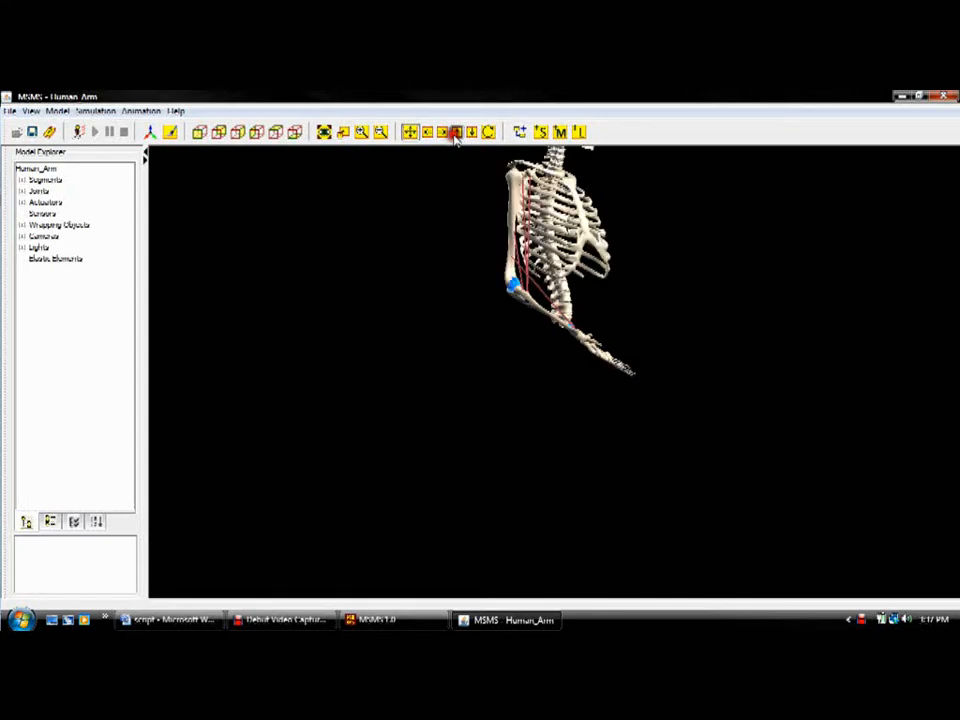
left_click(471, 133)
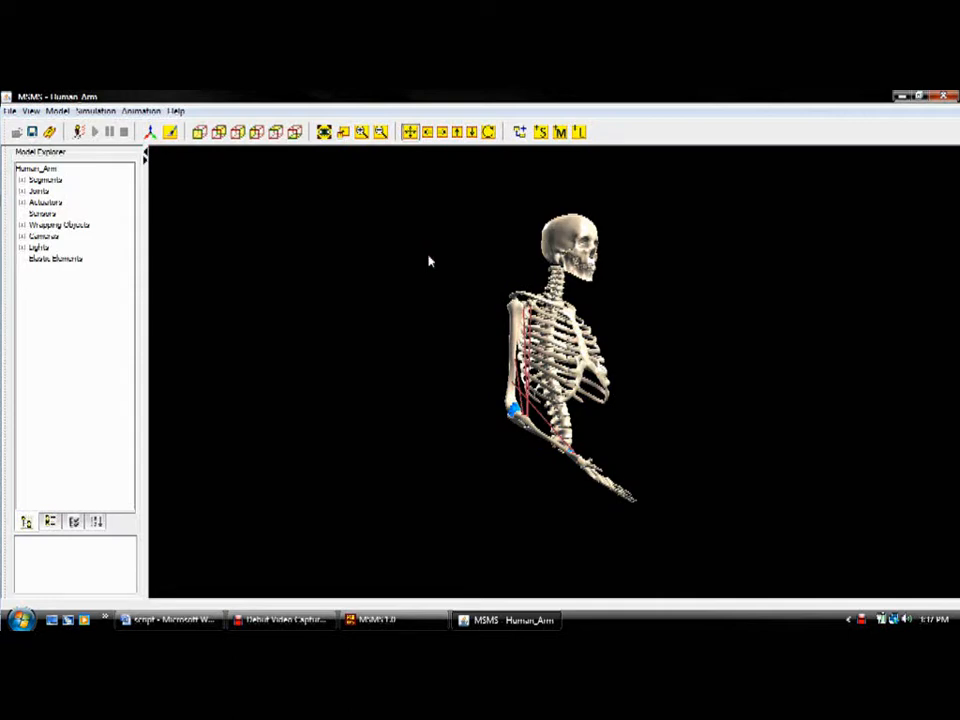
Step: Move the view of the skeleton left, right, down and up in turn, two increments in each direction
key("shift+Left")
key("shift+Left")
key("shift+Right")
key("shift+Right")
key("shift+Down")
key("shift+Down")
key("shift+Up")
key("shift+Up")
Step: Examine the arm and rib cage by zooming in and out, and fit the whole model in the view
left_click(360, 133)
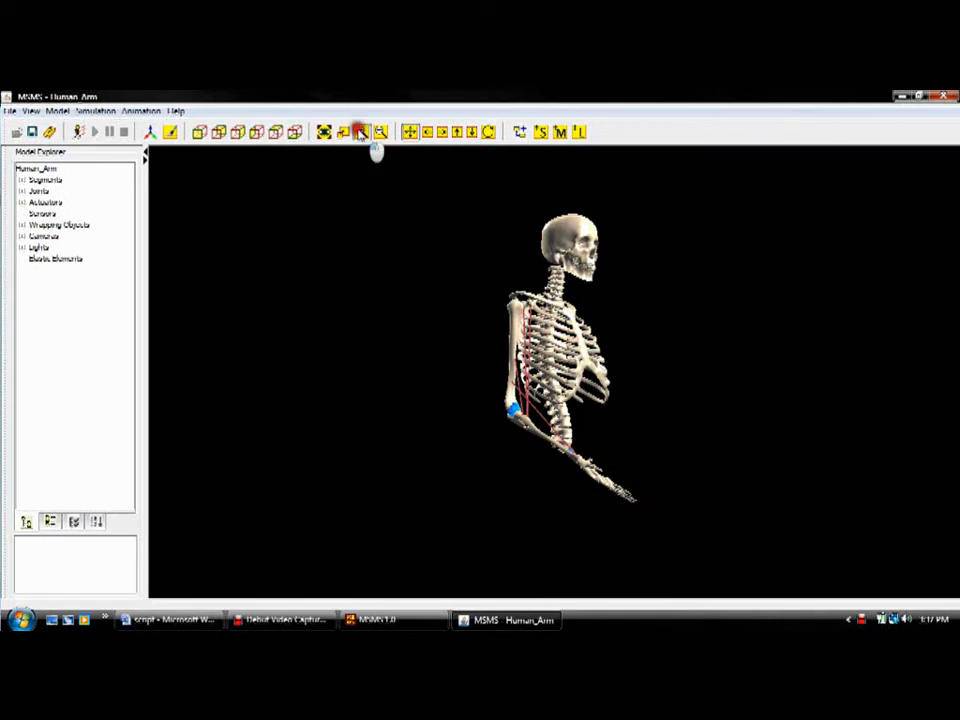
left_click(380, 133)
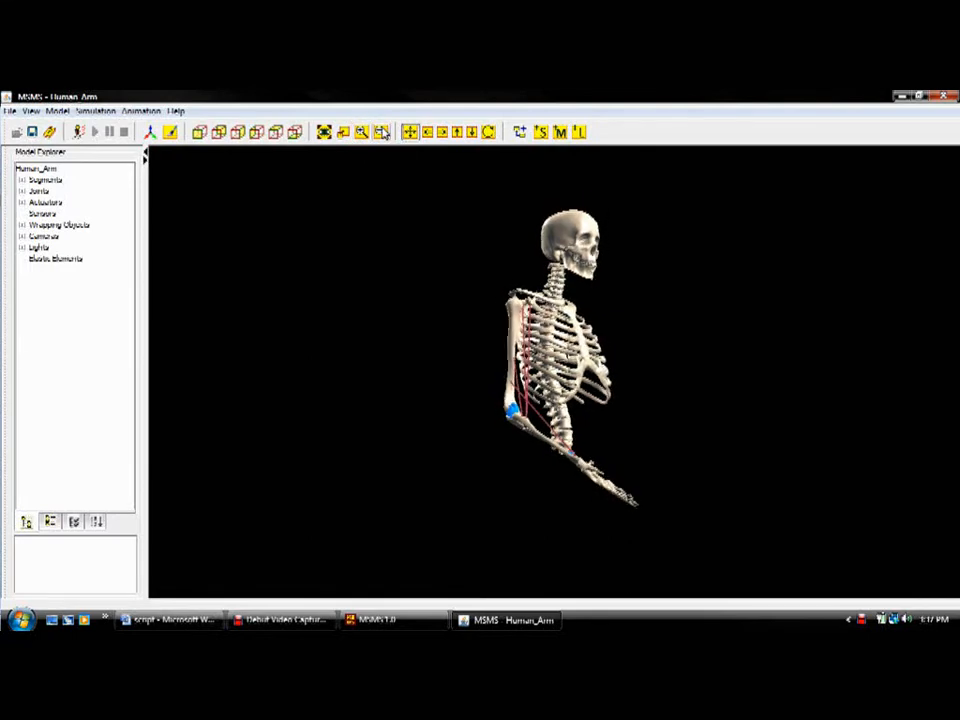
left_click(465, 215)
scroll(465, 216, "up", 10)
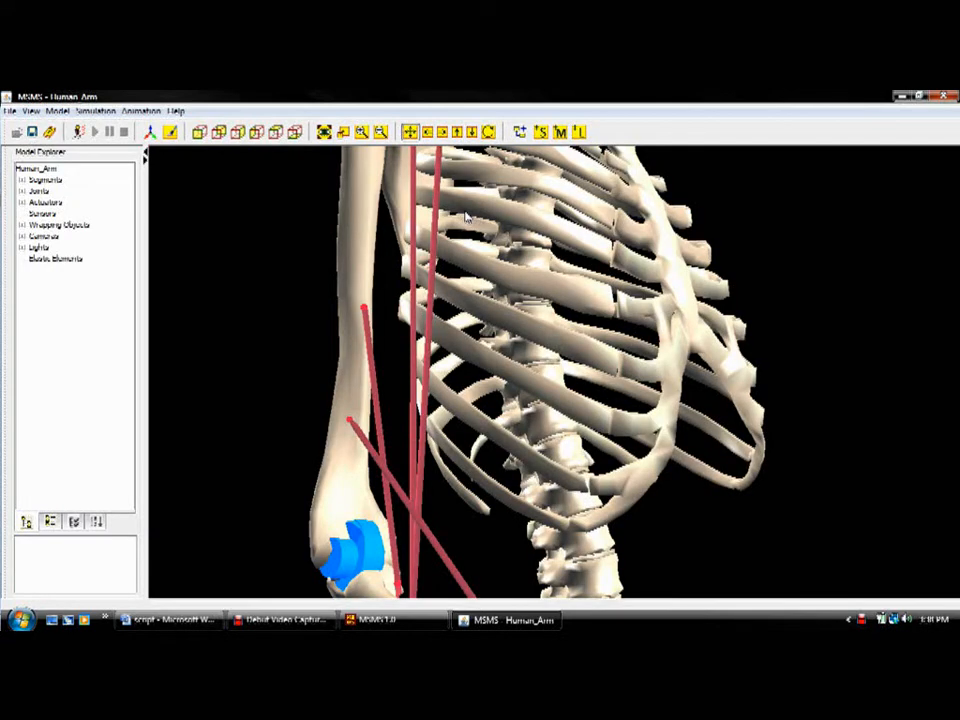
scroll(465, 216, "down", 10)
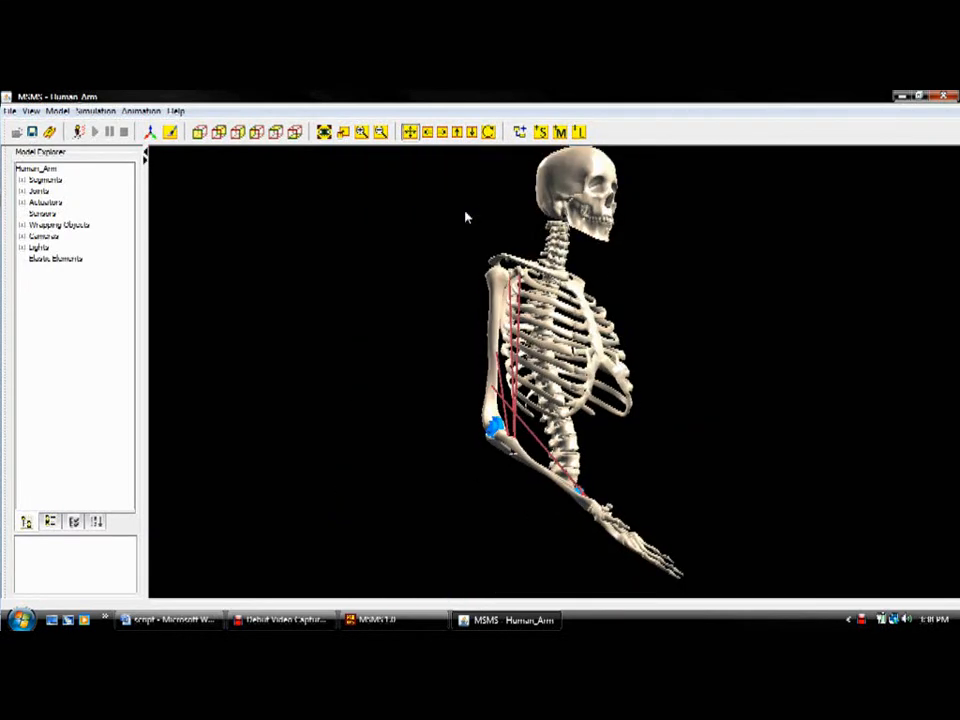
scroll(465, 216, "down", 1)
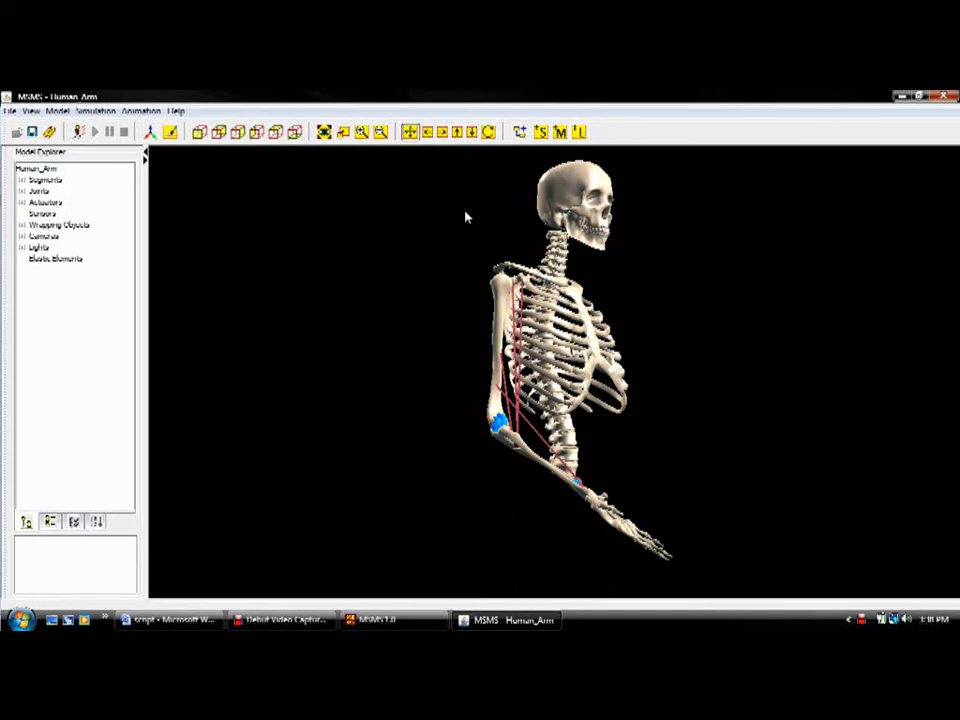
scroll(465, 216, "up", 4)
scroll(465, 216, "down", 4)
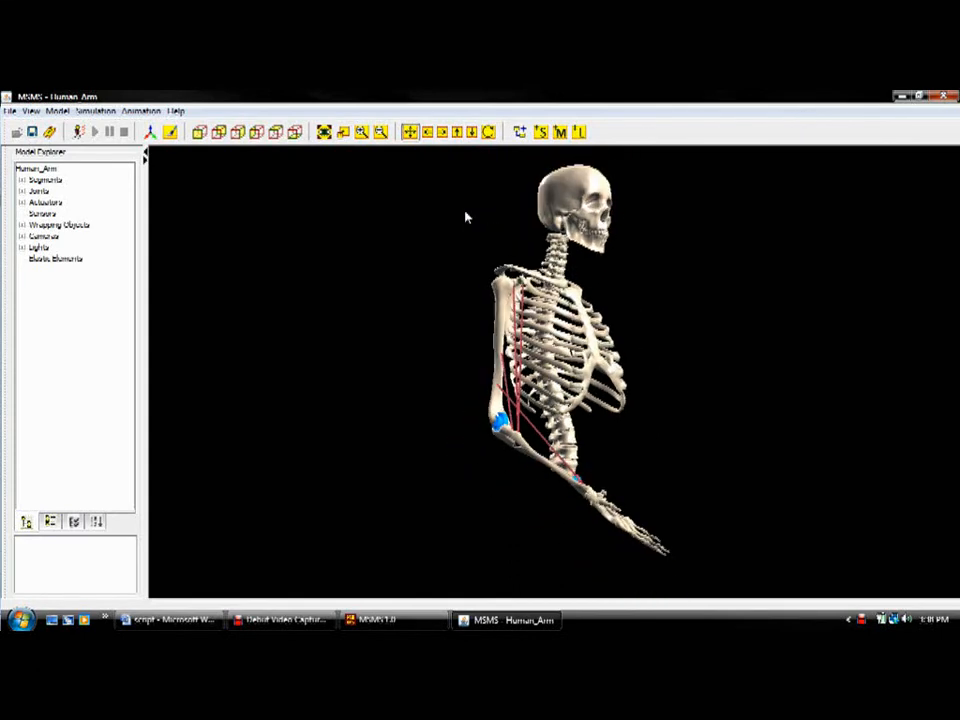
scroll(465, 216, "up", 4)
scroll(465, 216, "down", 3)
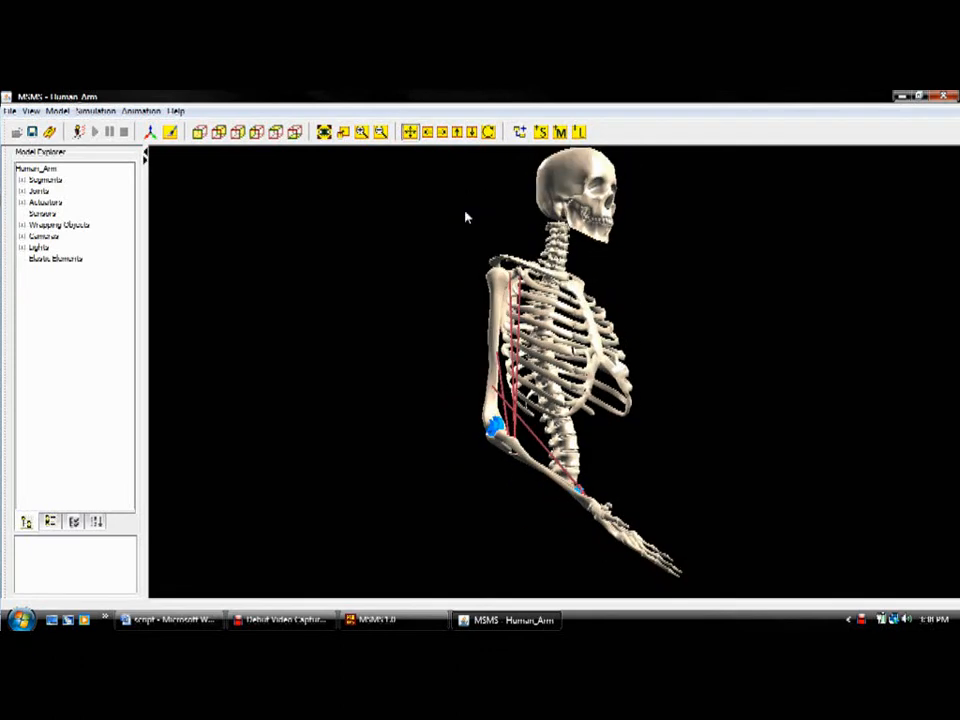
left_click(325, 132)
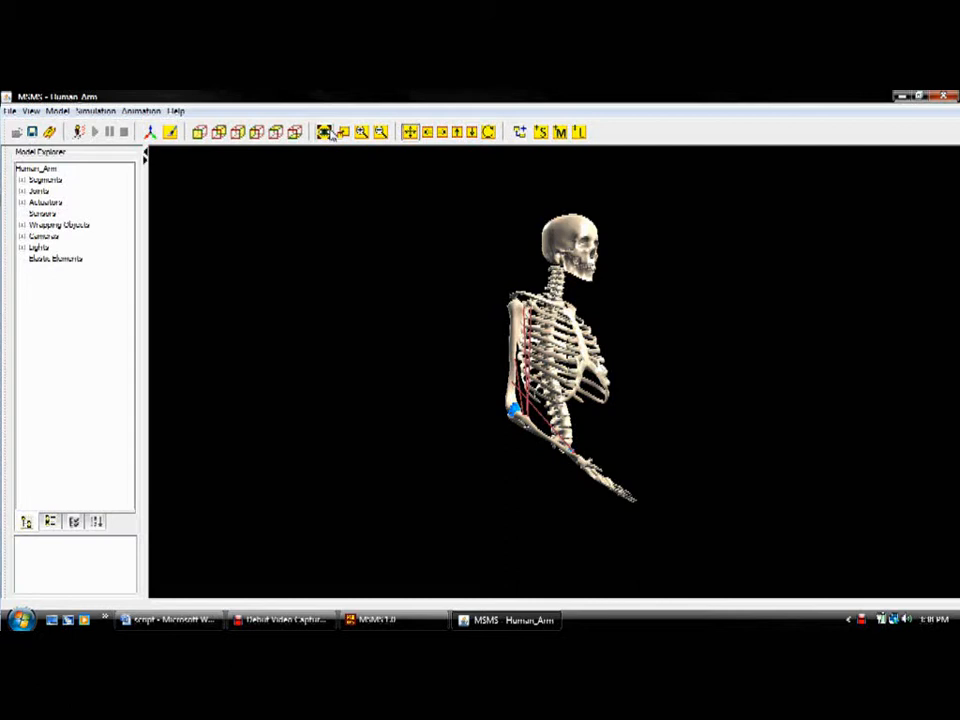
Step: Hide all segments of the Human_Arm model and show them again
left_click(58, 111)
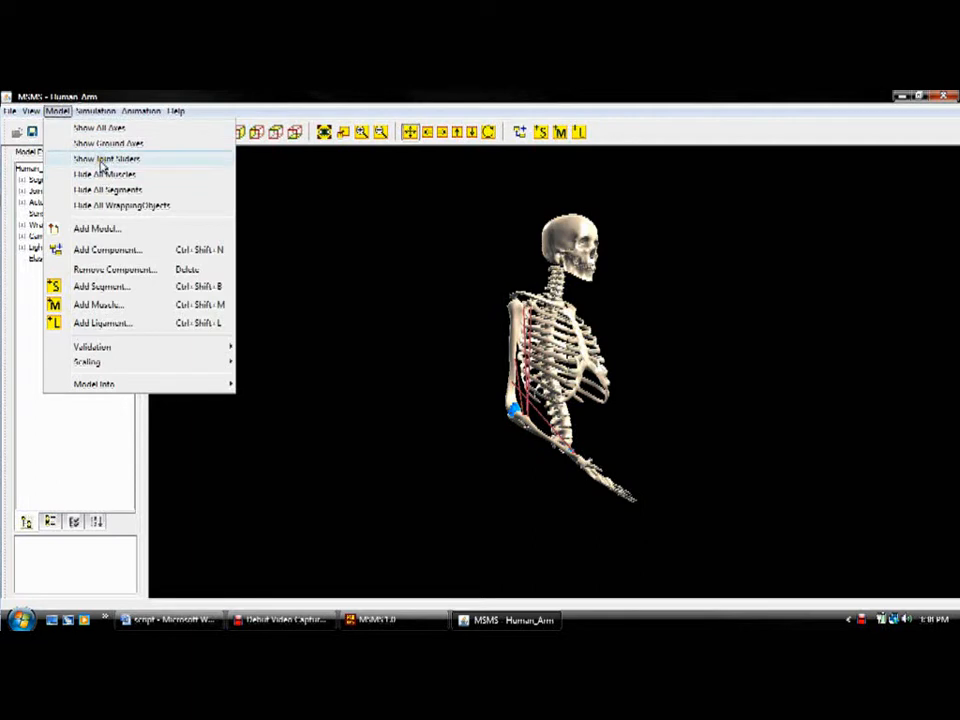
left_click(83, 191)
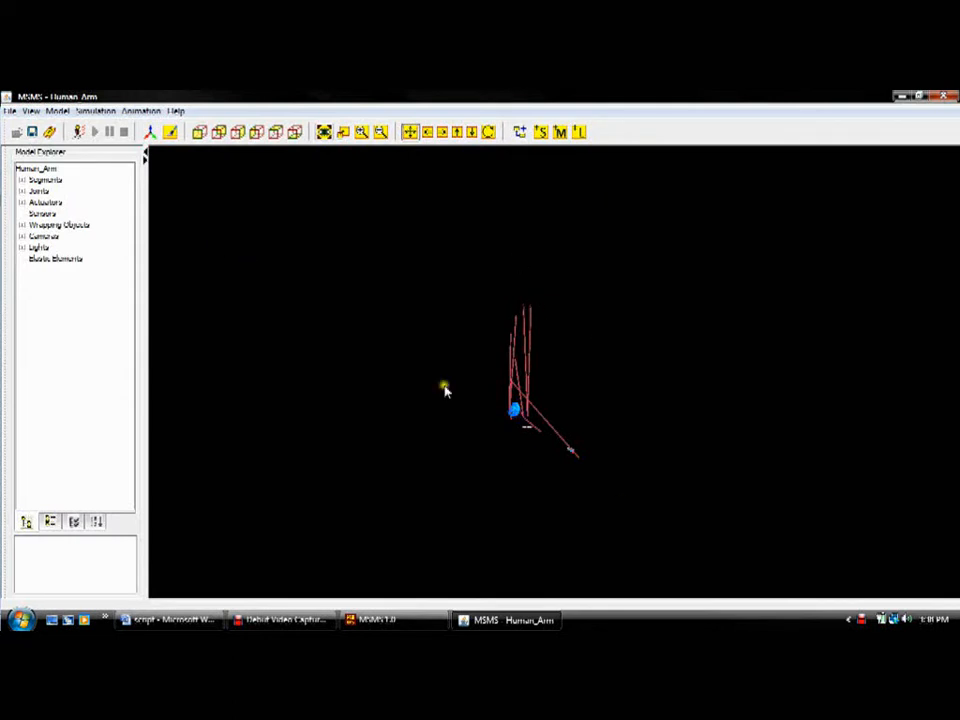
left_click(57, 110)
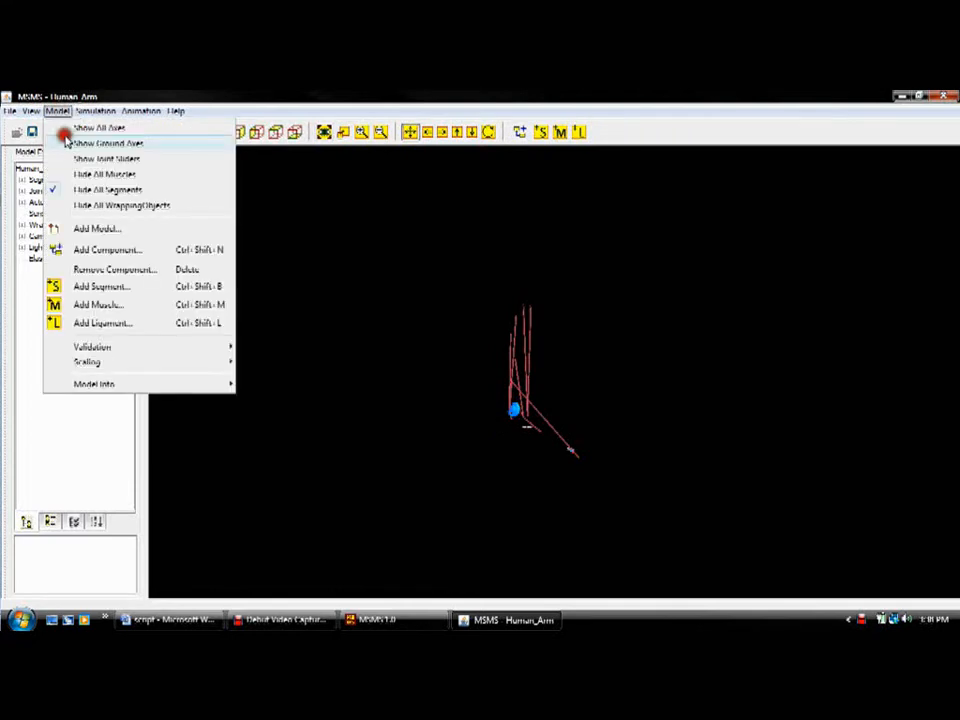
left_click(60, 190)
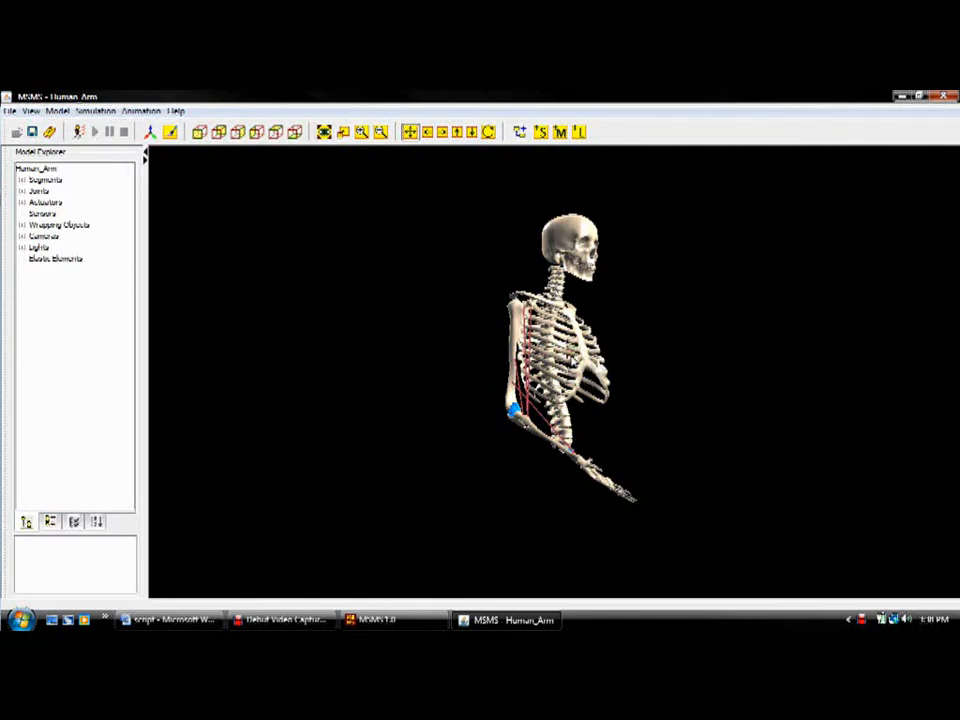
Step: Hide the Bone image of the SIMM Ground segment, show it again and confirm the segment's properties
double_click(563, 352)
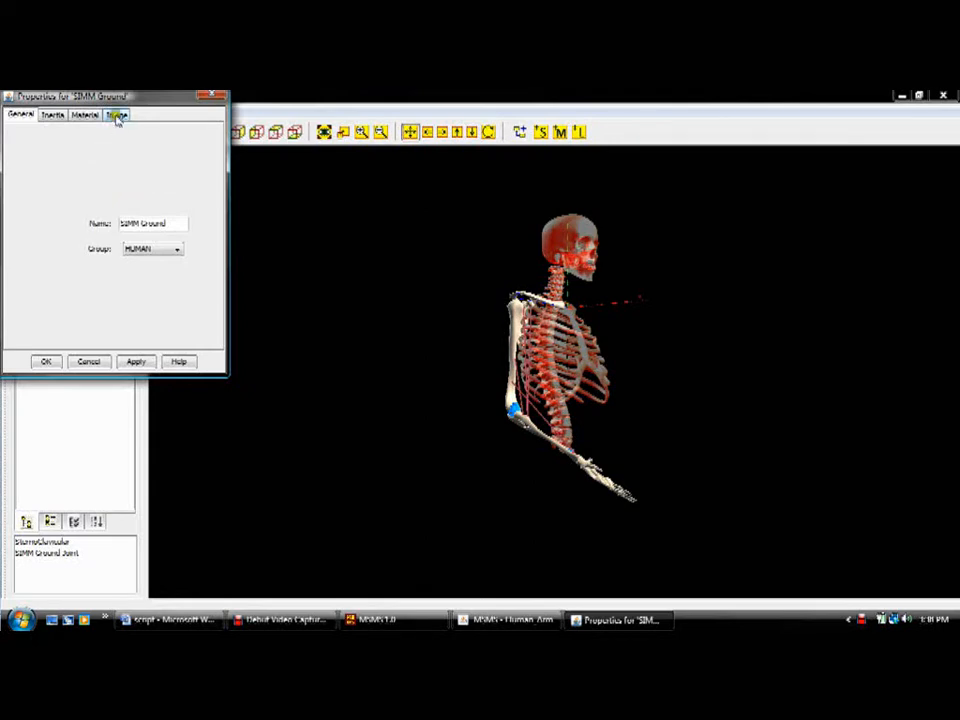
left_click(117, 116)
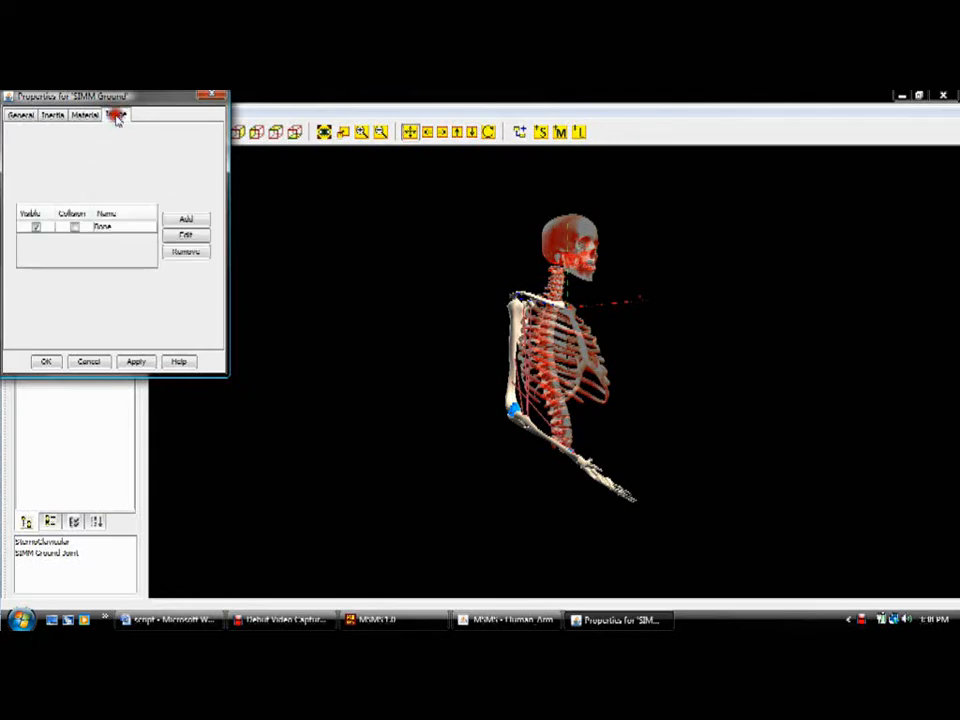
left_click(37, 228)
left_click(37, 228)
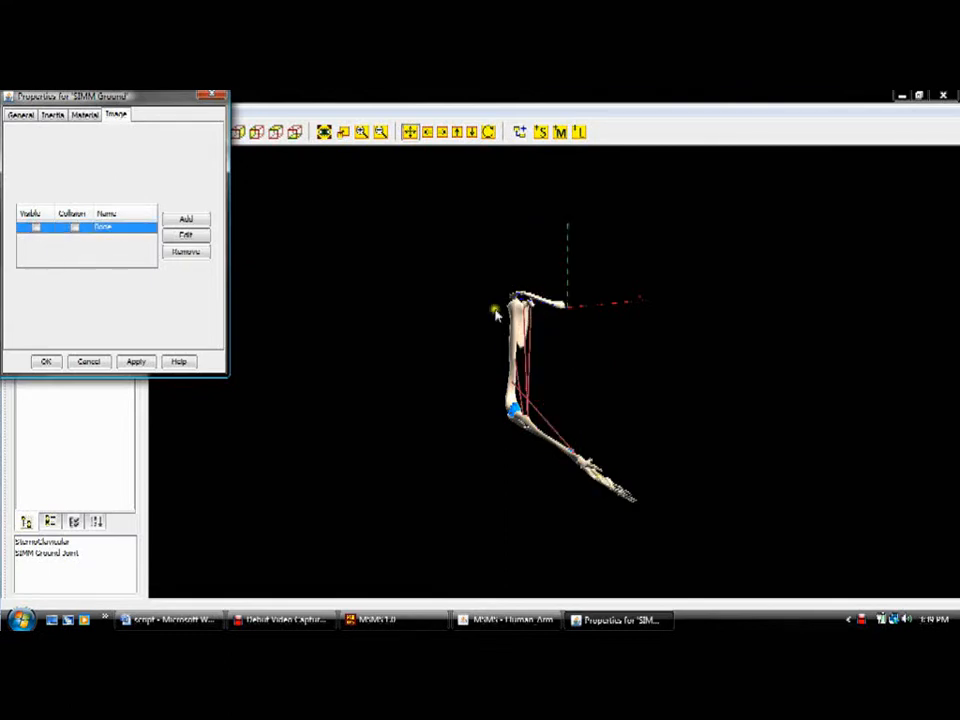
left_click(36, 227)
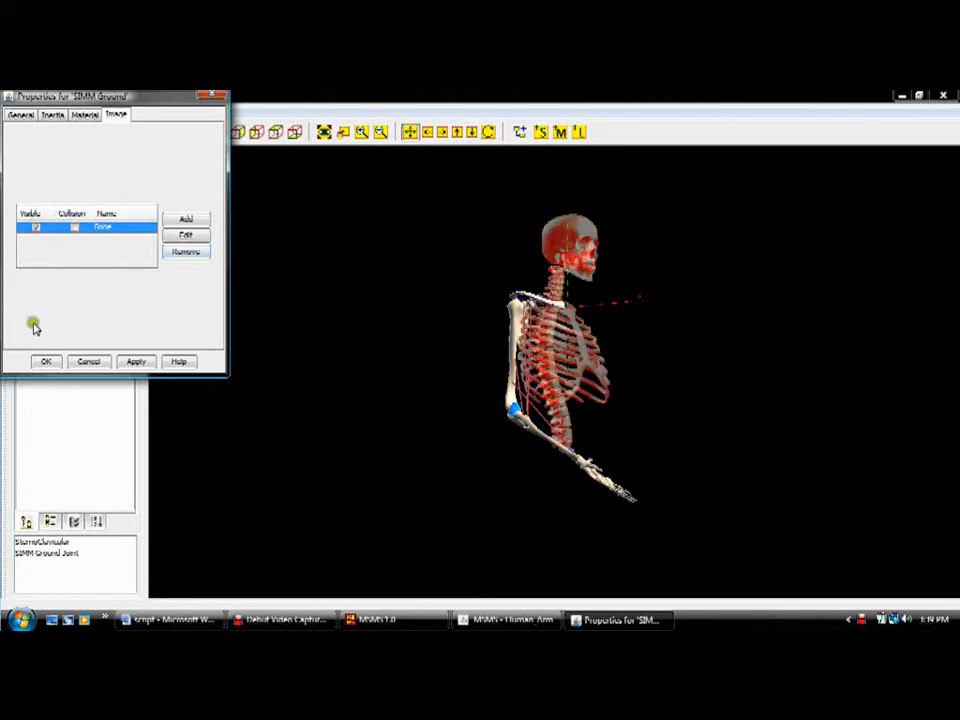
left_click(44, 361)
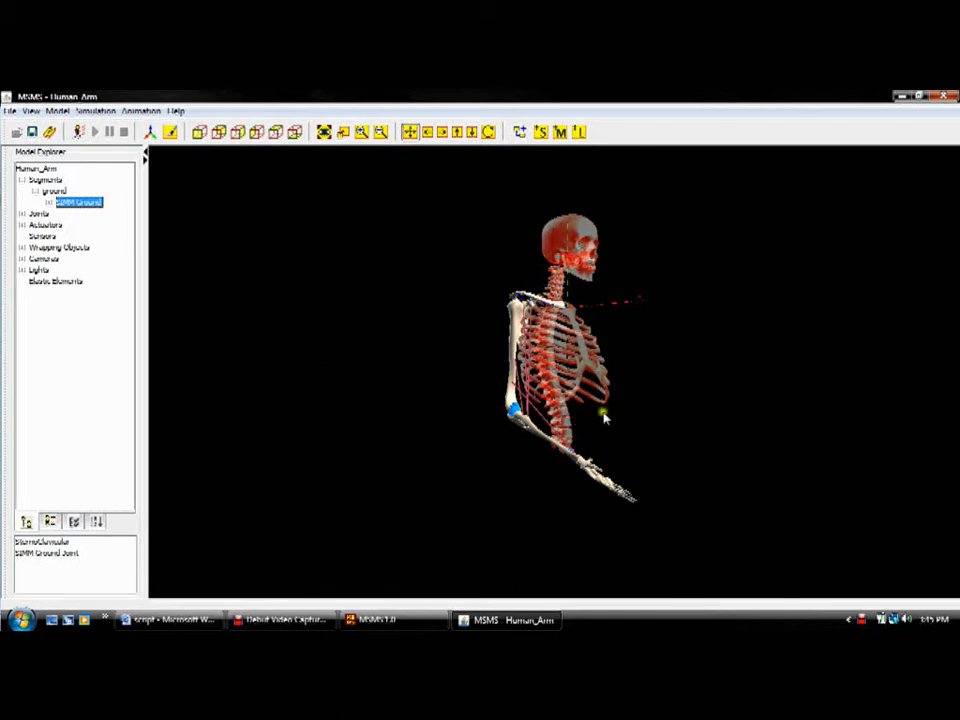
Step: Open the right_hand segment's Bone image for editing and review its material, position and scaling settings
double_click(600, 483)
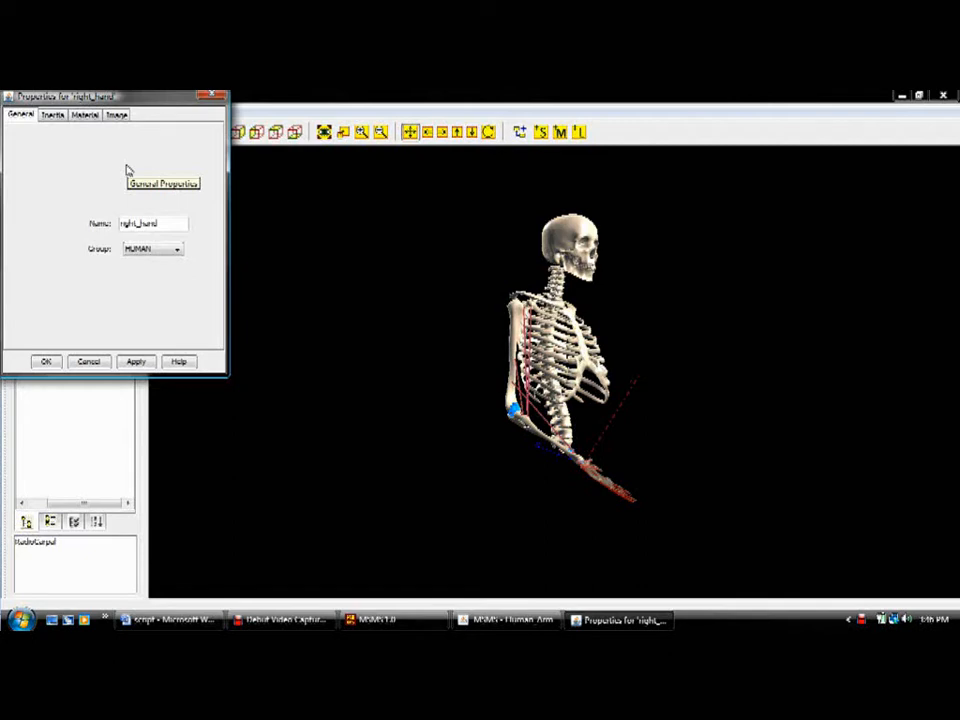
left_click(116, 116)
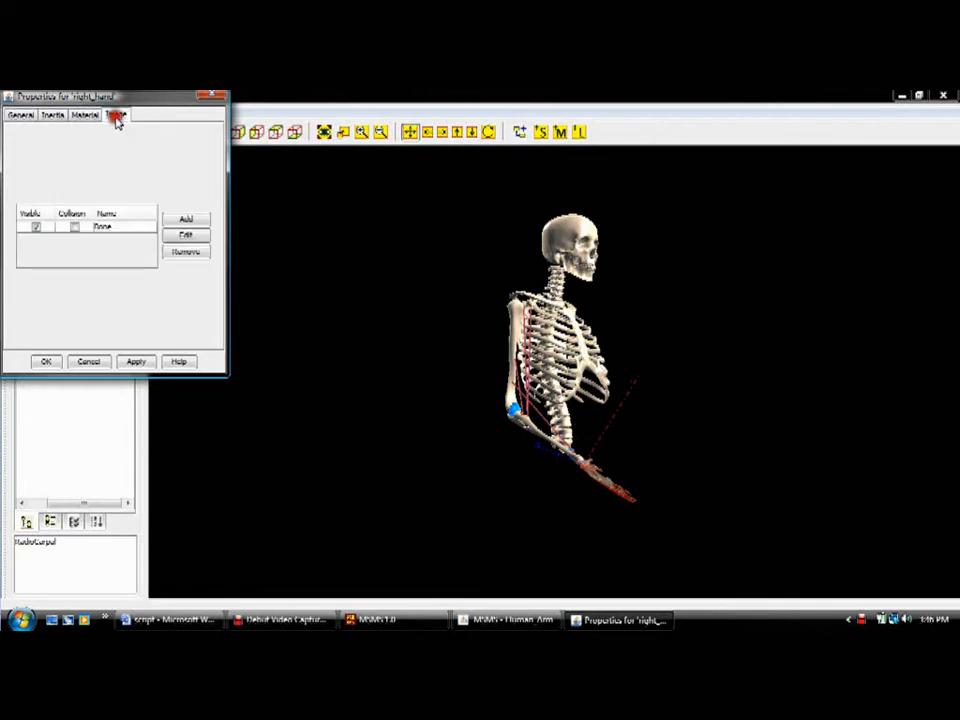
left_click(117, 228)
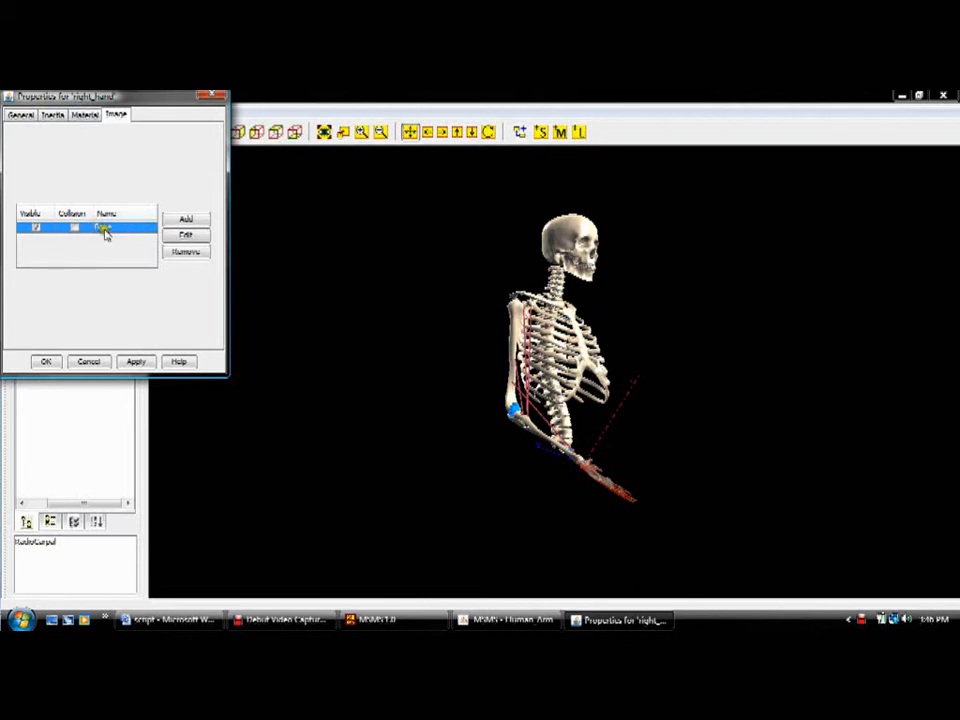
left_click(180, 237)
left_click(53, 115)
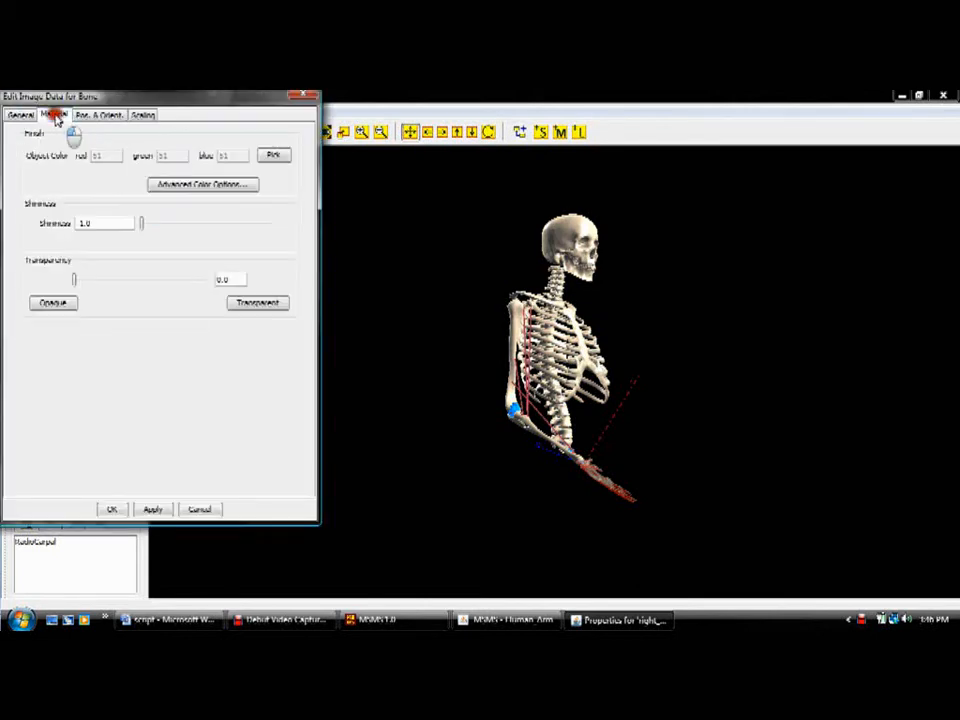
left_click(97, 117)
left_click(142, 114)
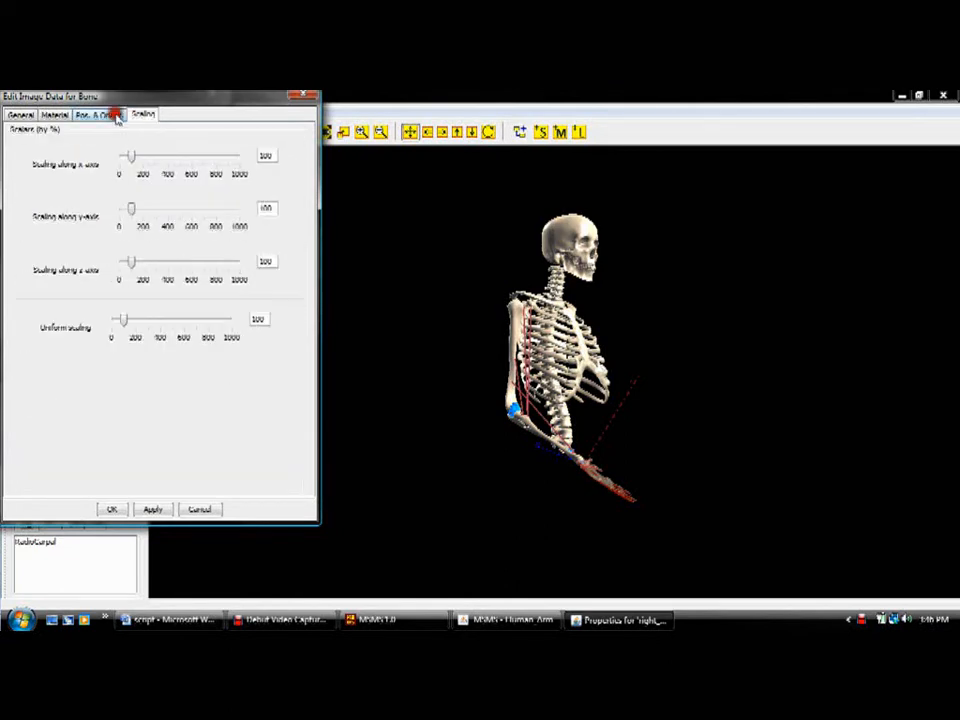
Step: Examine the Bone image's translation and rotation settings and the right_hand segment's material properties, leaving both without saving changes
left_click(115, 114)
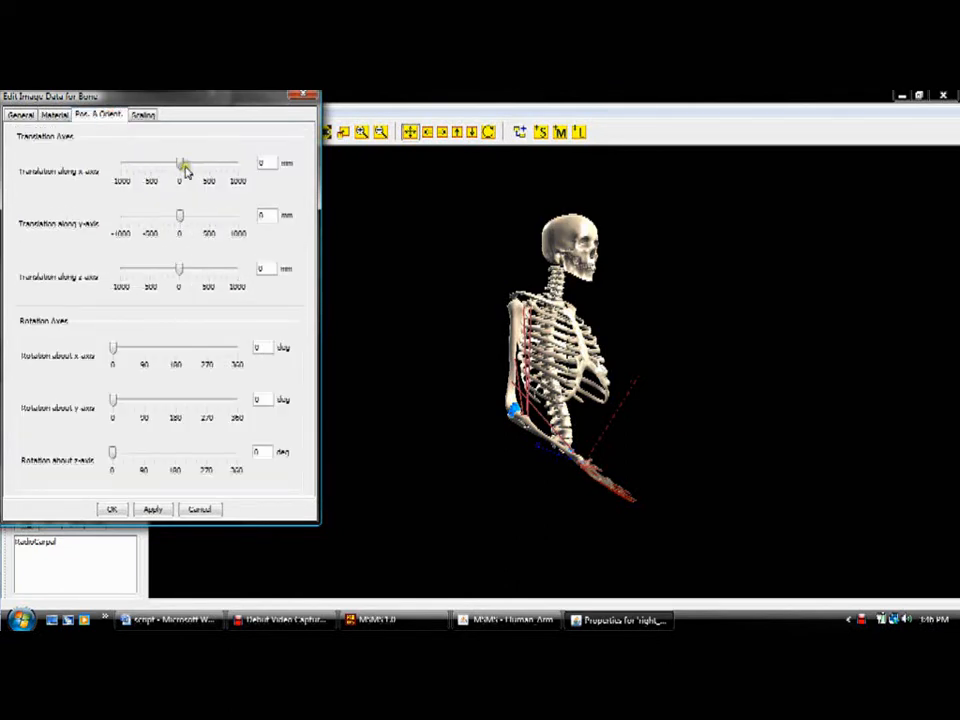
mouse_move(185, 166)
left_mouse_down()
mouse_move(200, 170)
mouse_move(156, 166)
mouse_move(167, 170)
left_mouse_up()
mouse_move(111, 349)
left_mouse_down()
mouse_move(156, 349)
mouse_move(110, 349)
left_mouse_up()
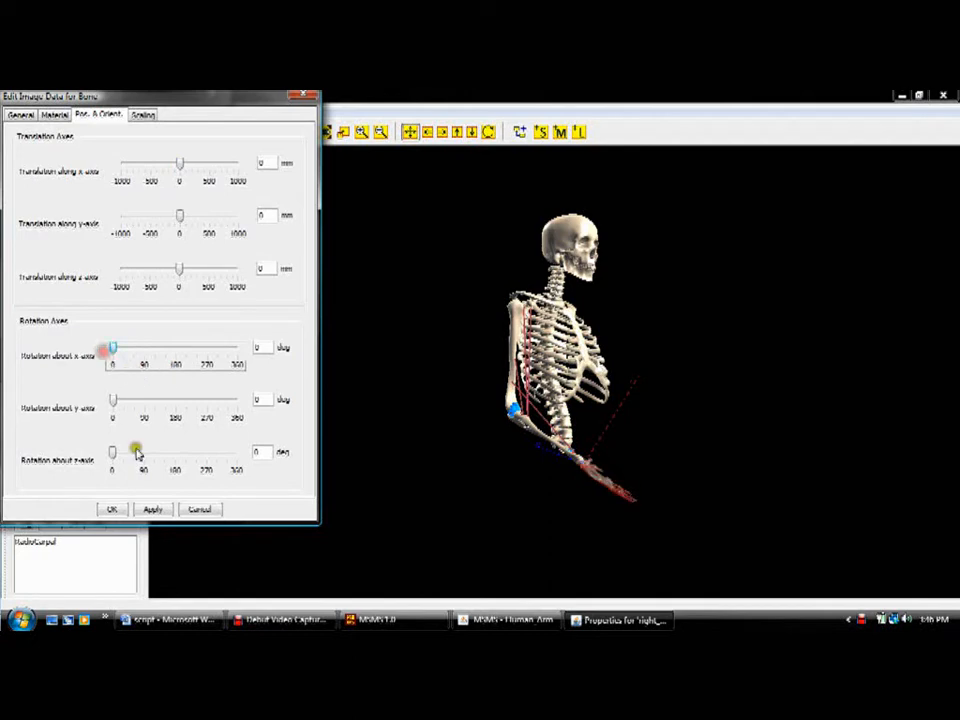
left_click(199, 509)
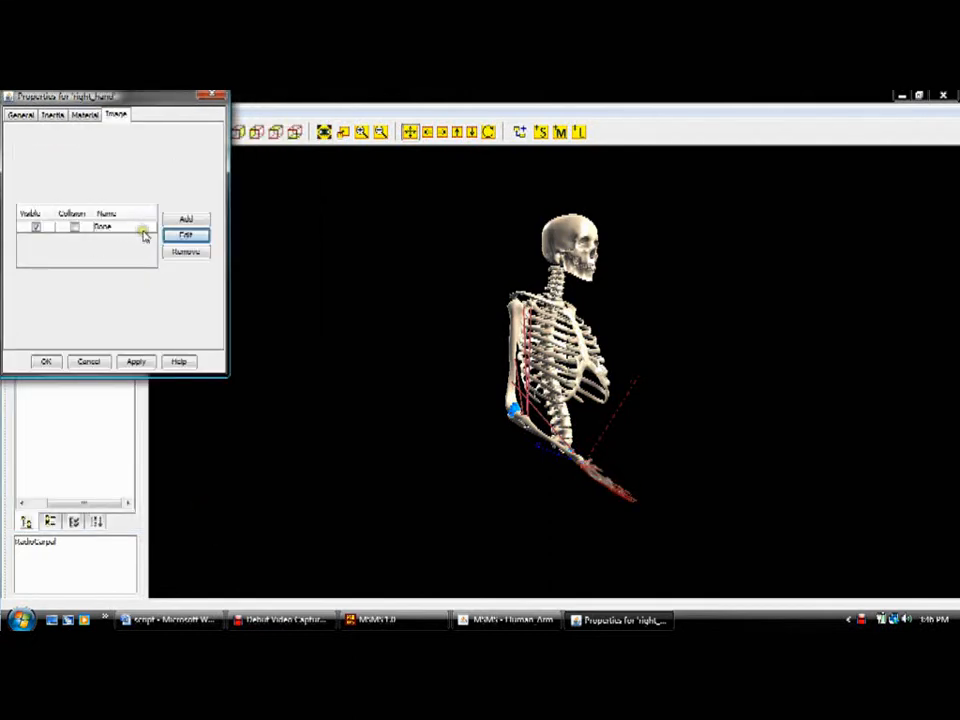
left_click(76, 116)
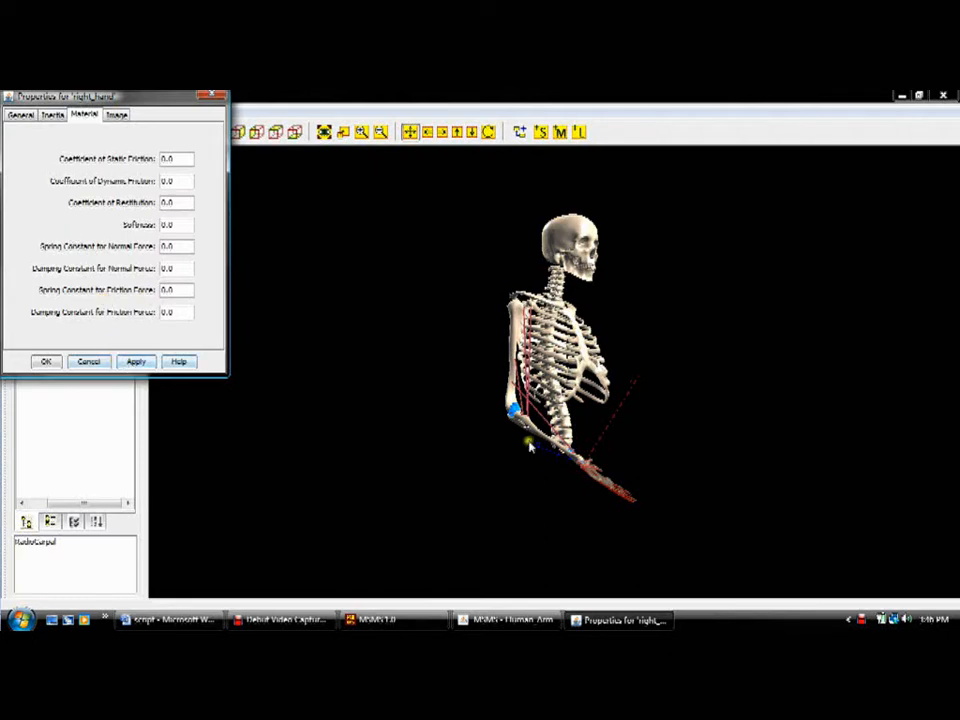
left_click(90, 362)
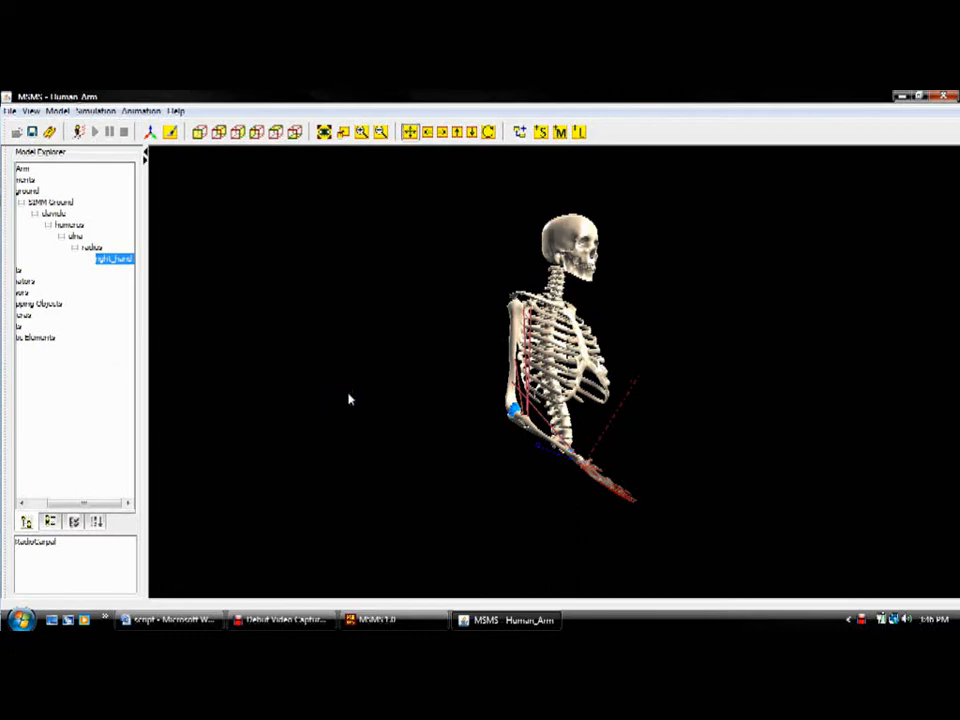
Step: Move the upper attachment point of the BIC_lh muscle closer to the head of the humerus and deselect the muscle
left_click(485, 453)
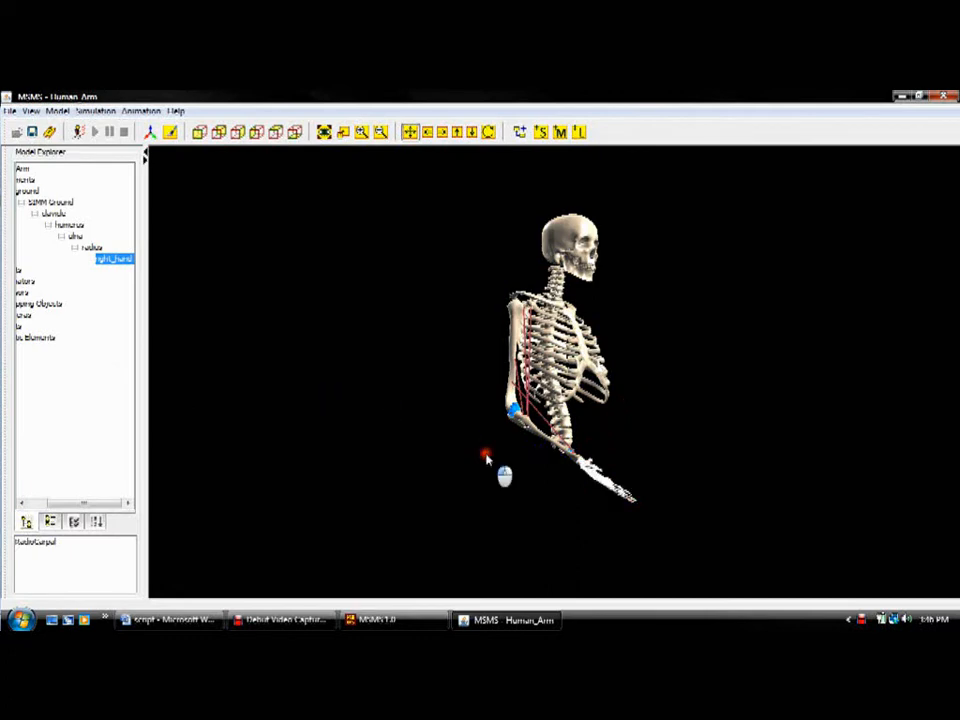
scroll(569, 416, "up", 6)
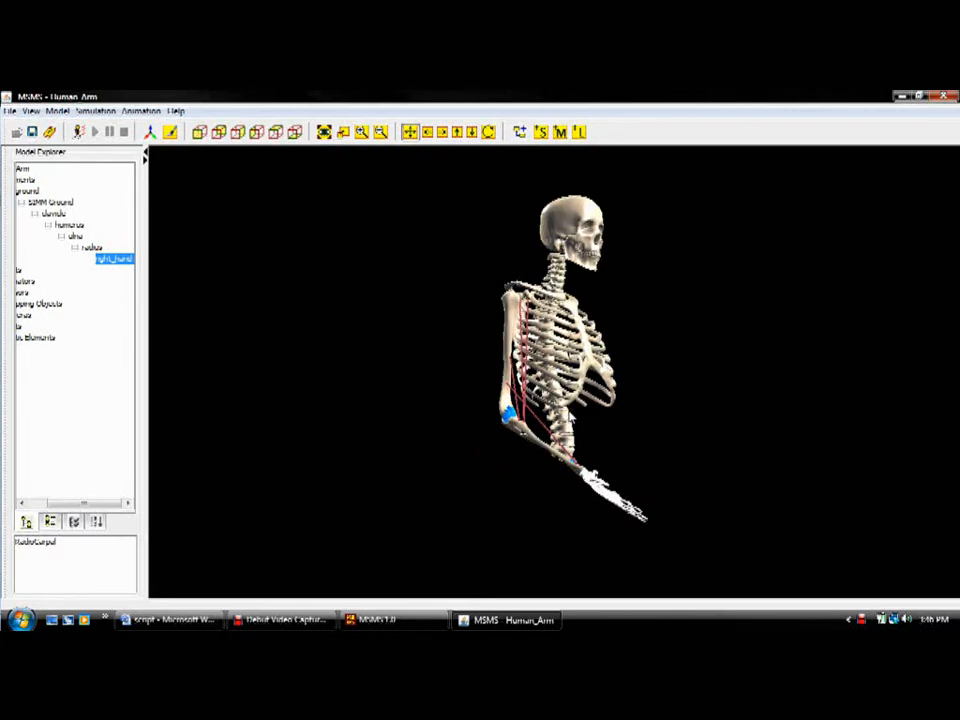
scroll(570, 416, "up", 3)
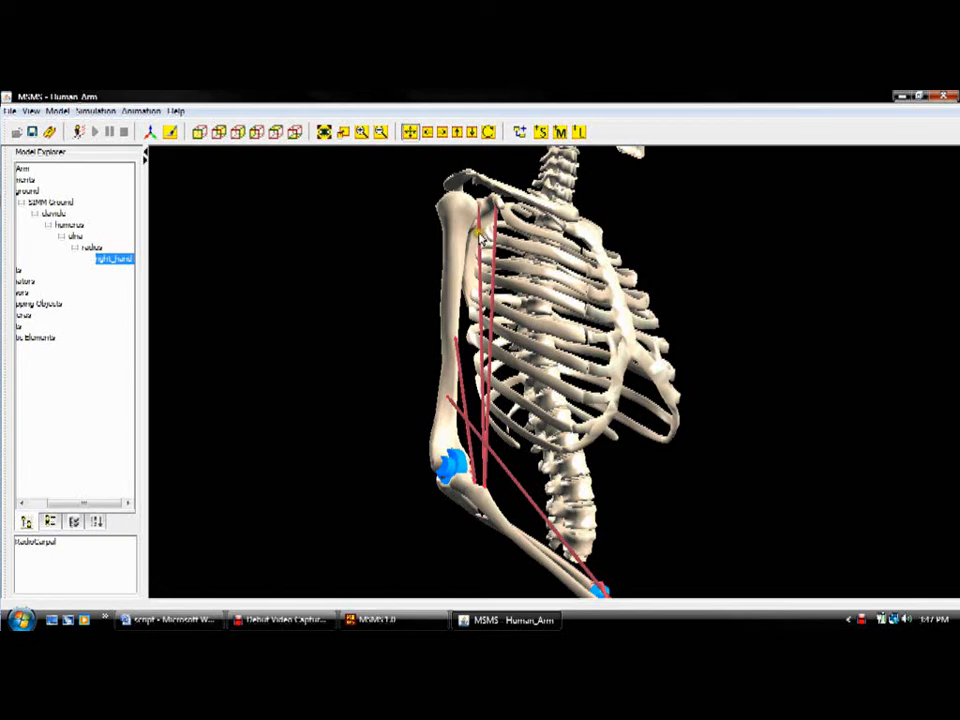
left_click(481, 236)
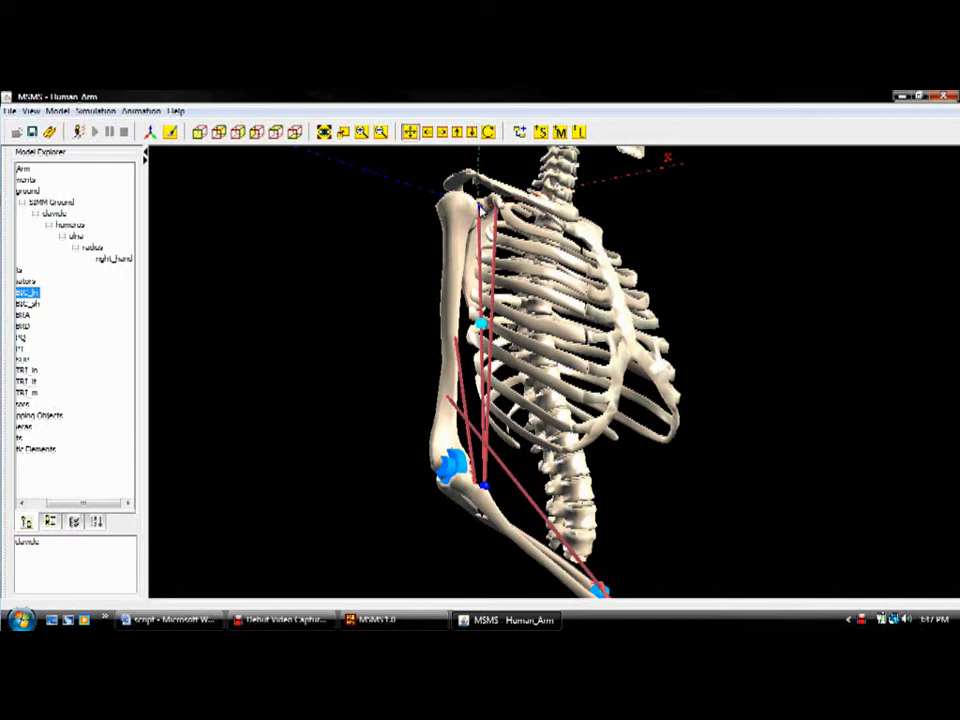
left_click(480, 207)
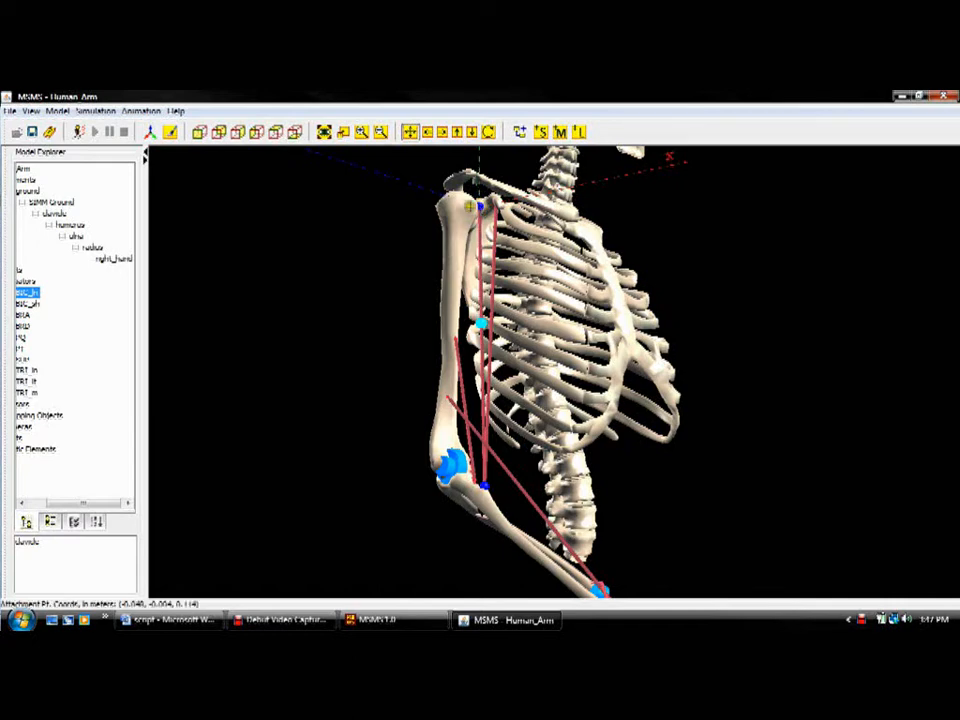
left_click(480, 206)
mouse_move(480, 204)
left_mouse_down()
mouse_move(488, 212)
mouse_move(465, 208)
mouse_move(470, 201)
left_mouse_up()
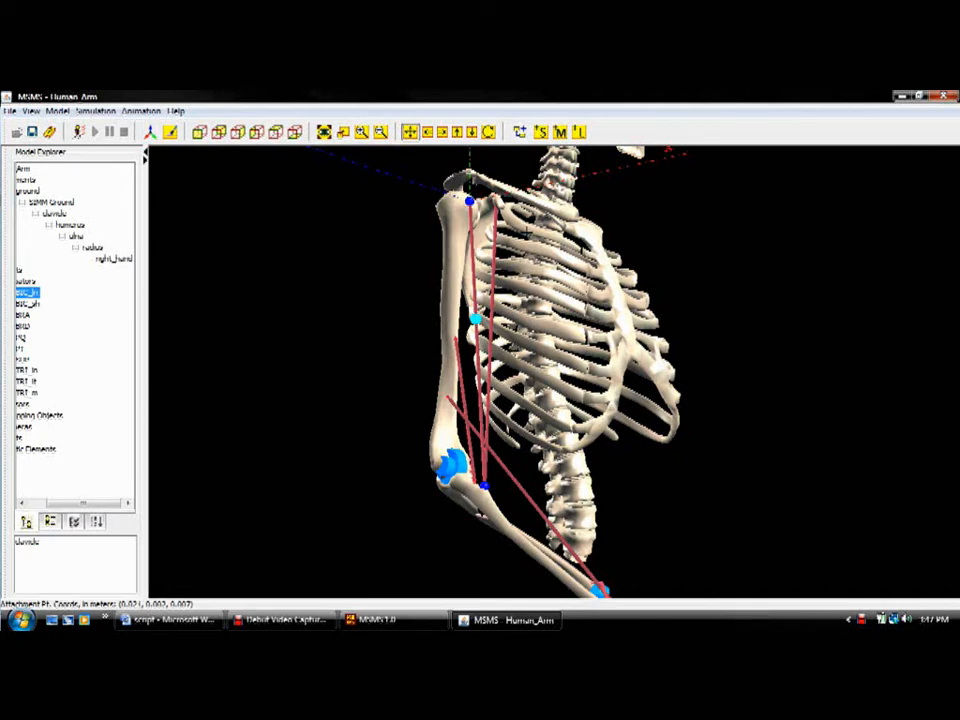
left_click_drag(470, 201, 474, 197)
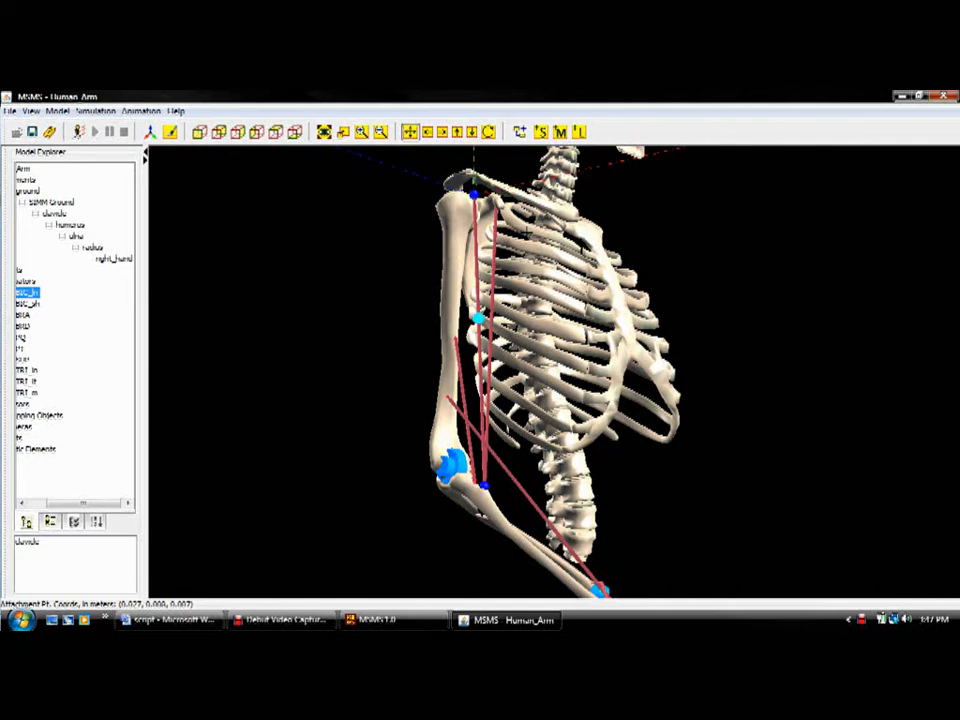
left_click_drag(474, 196, 471, 194)
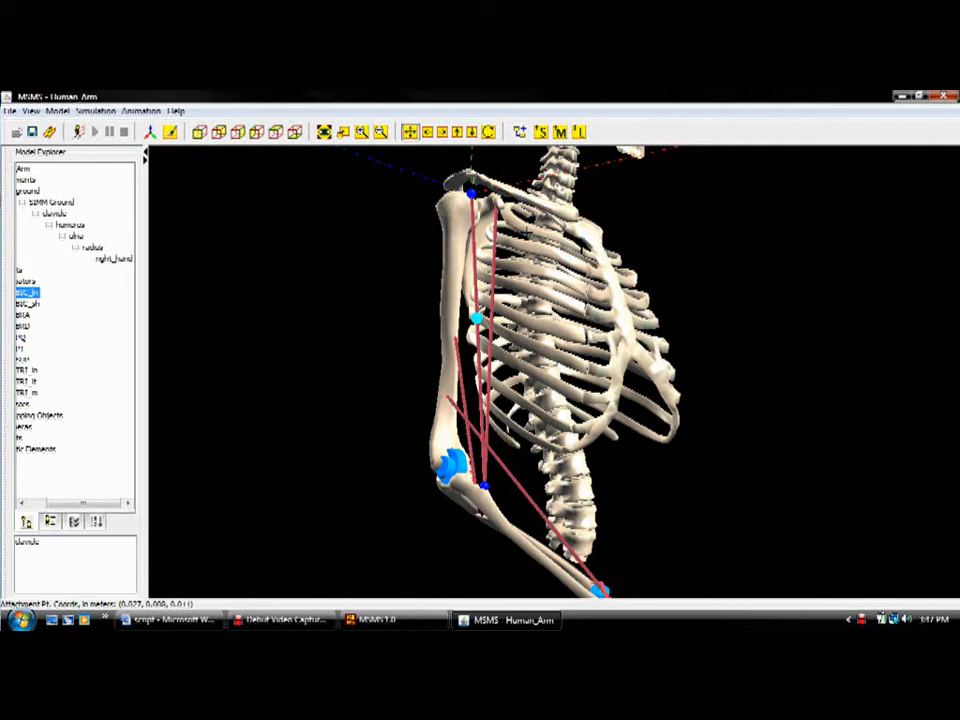
left_click_drag(472, 193, 472, 201)
left_click(669, 474)
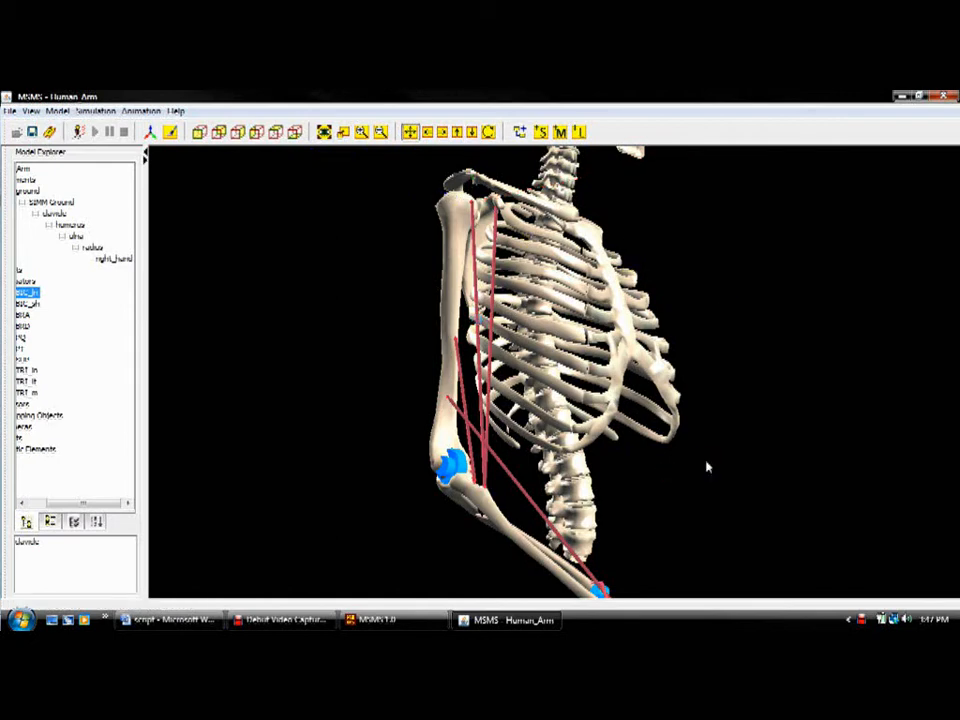
Step: Examine the forearm up close from the front, with the blue wrapping object near the wrist in view
scroll(708, 467, "down", 5)
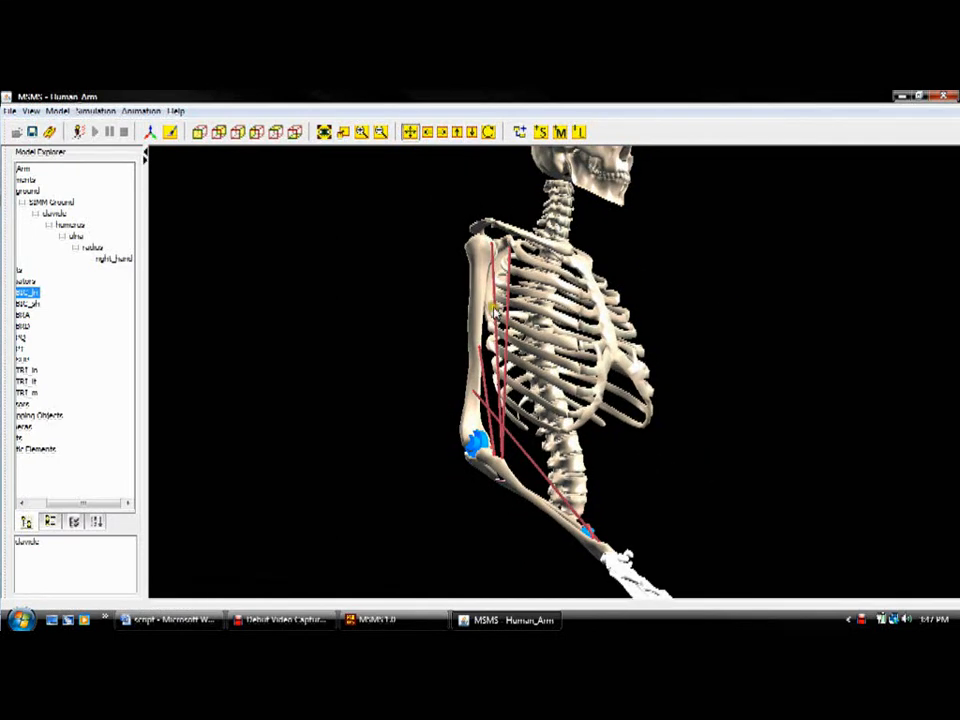
left_click(471, 133)
left_click(457, 133)
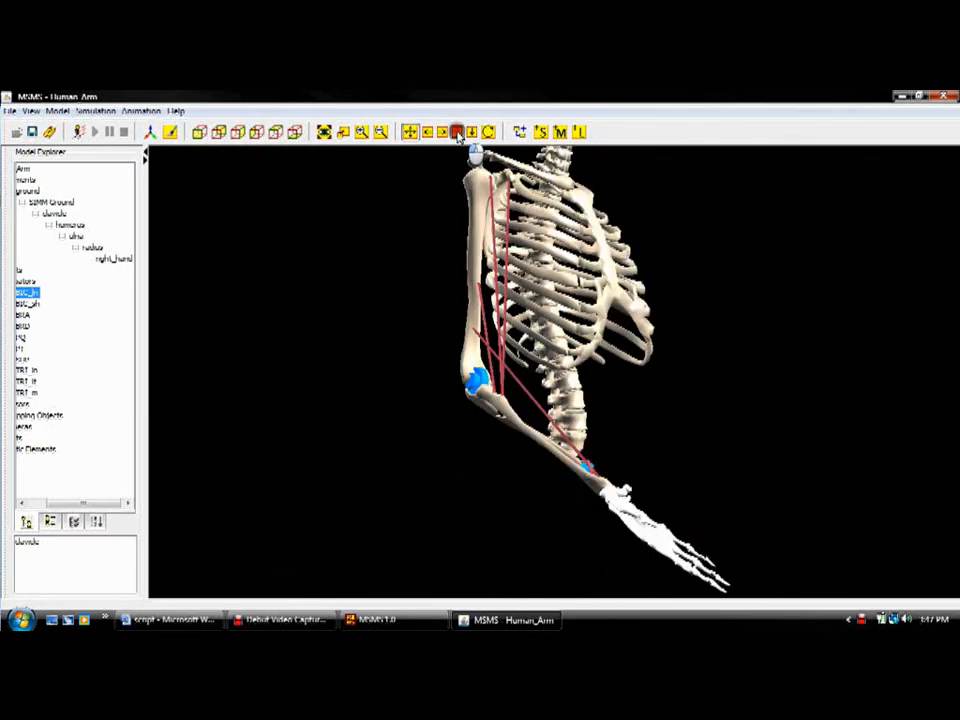
left_click(457, 133)
scroll(631, 350, "up", 5)
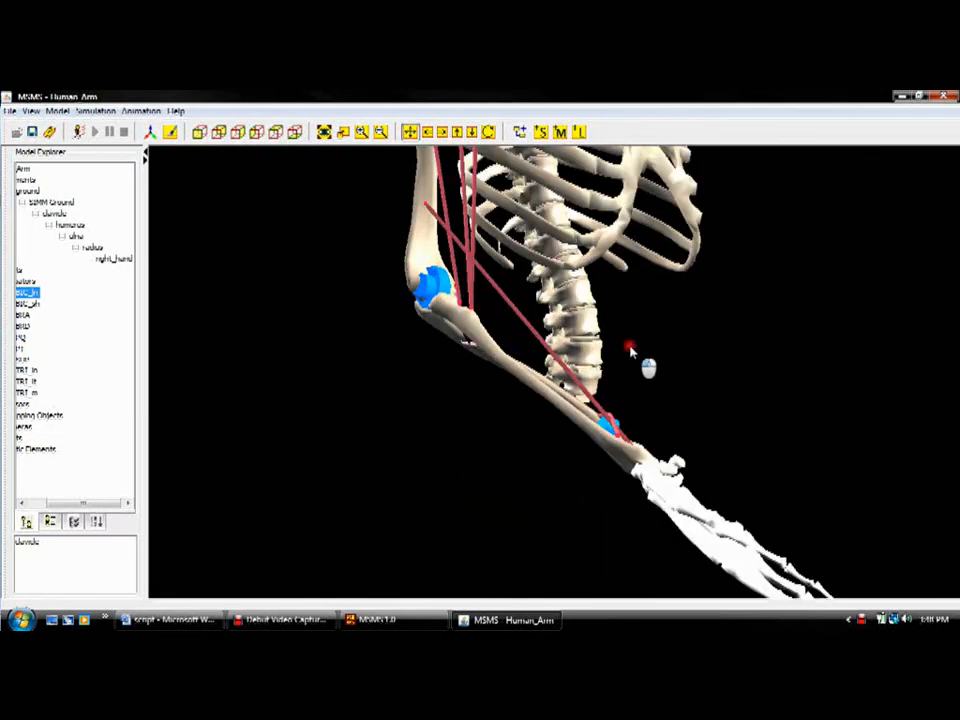
scroll(631, 350, "up", 3)
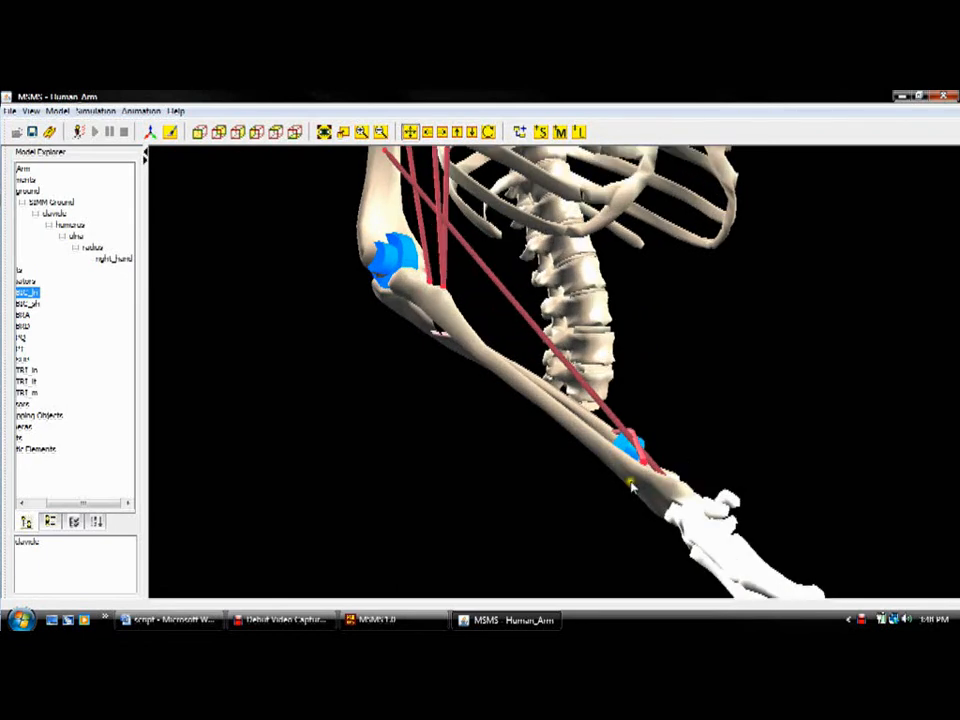
key("Left")
key("Left")
key("Left")
key("Left")
key("Up")
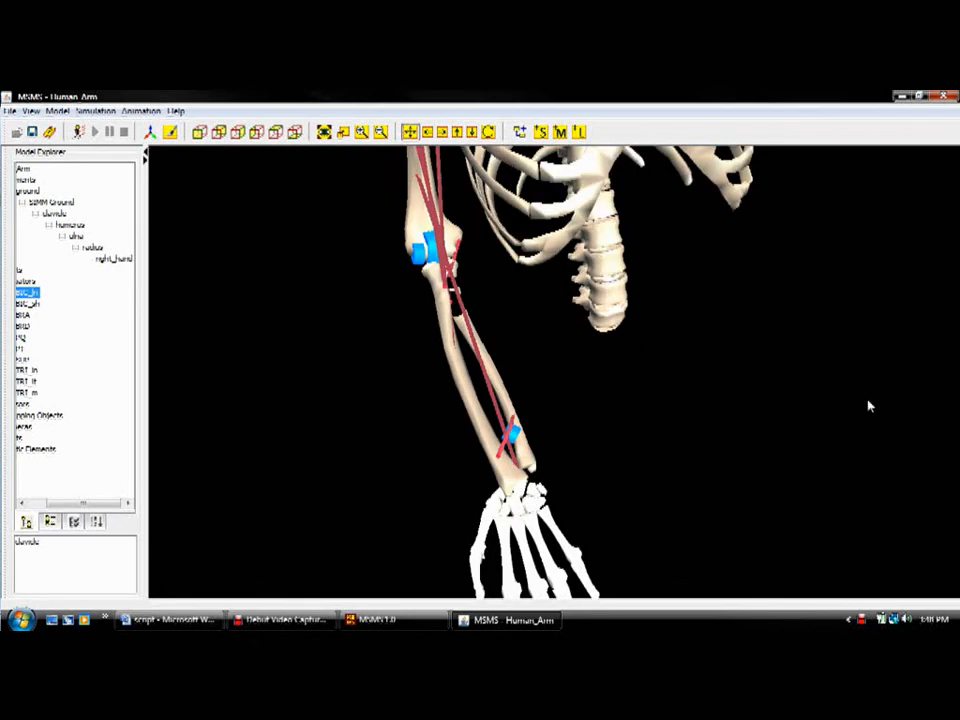
key("Right")
key("Left")
scroll(490, 444, "up", 3)
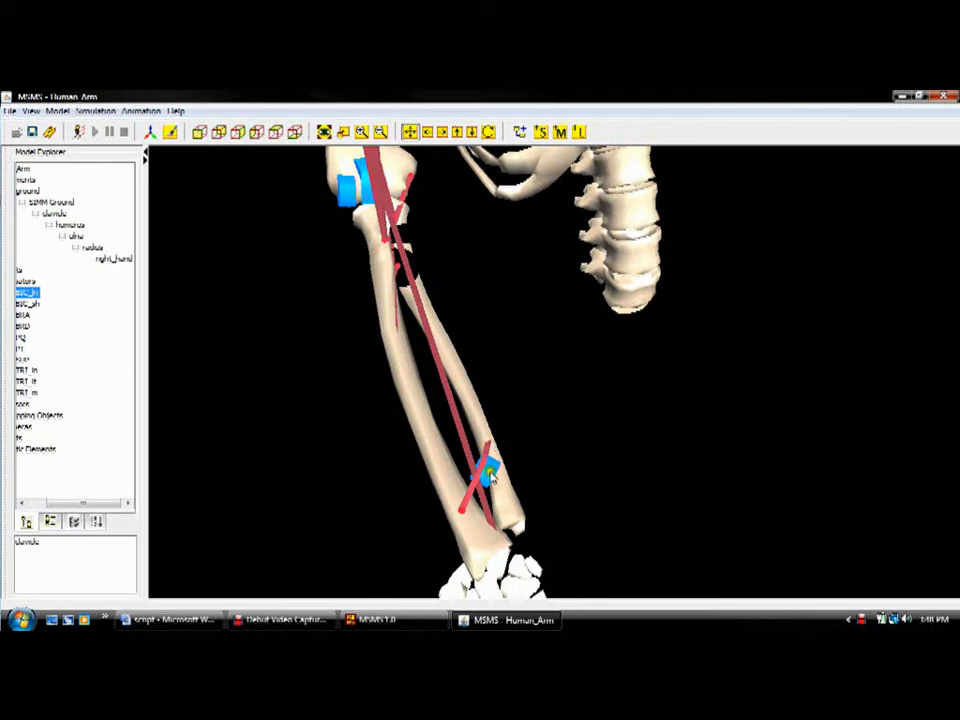
Step: Select the PQWrap wrapping object near the wrist and translate it to about X 0.008, Y -0.187, Z -0.008
left_click(490, 474)
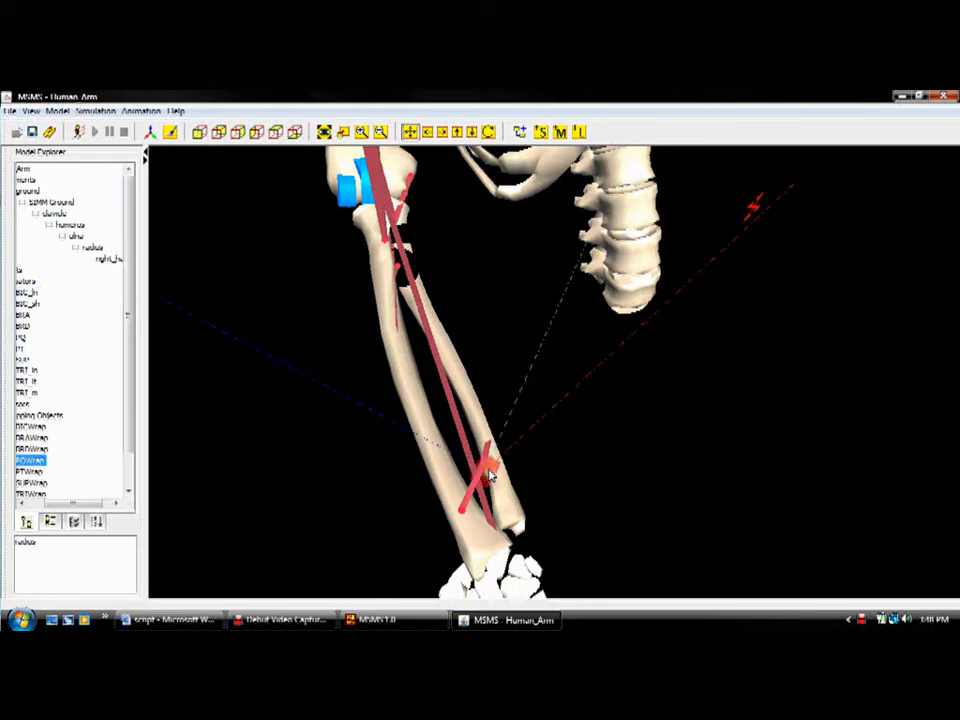
key("Up")
key("Up")
key("Up")
key("Up")
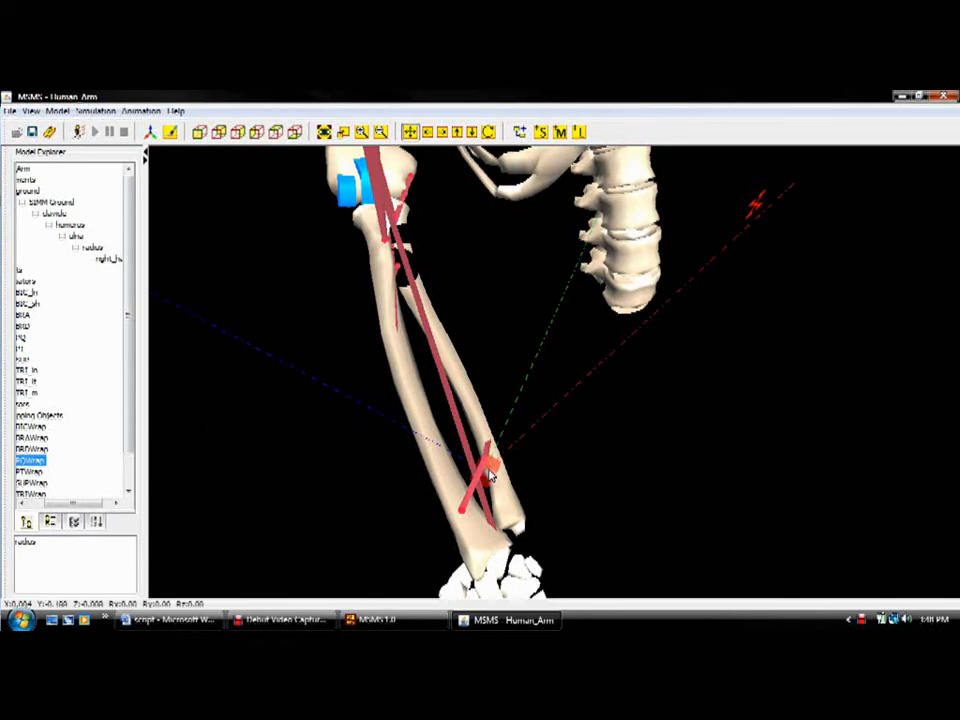
key("Up")
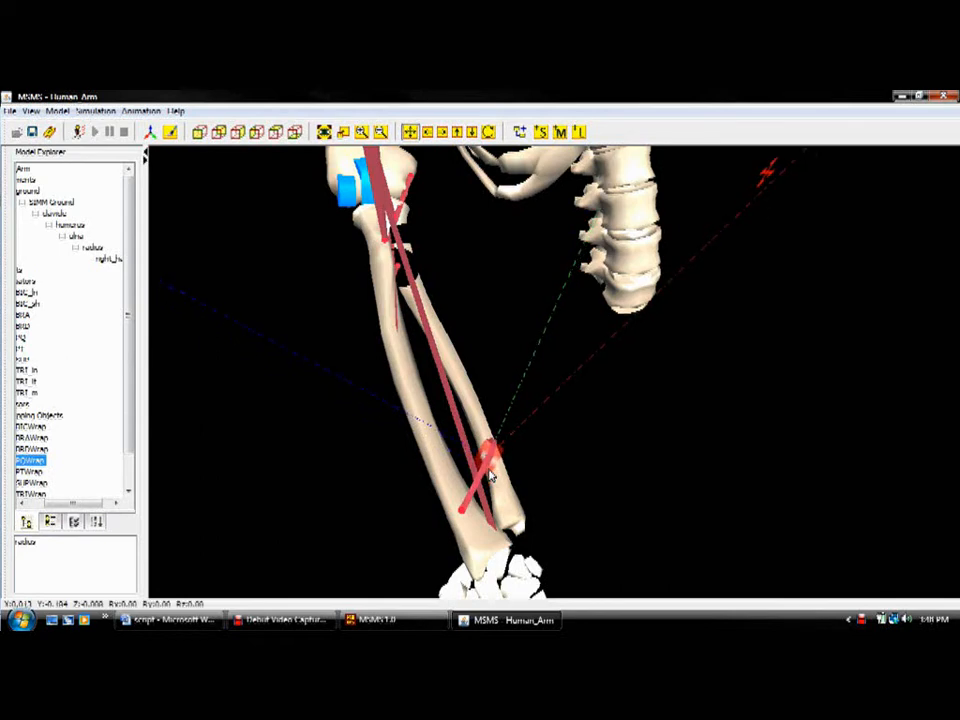
key("Up")
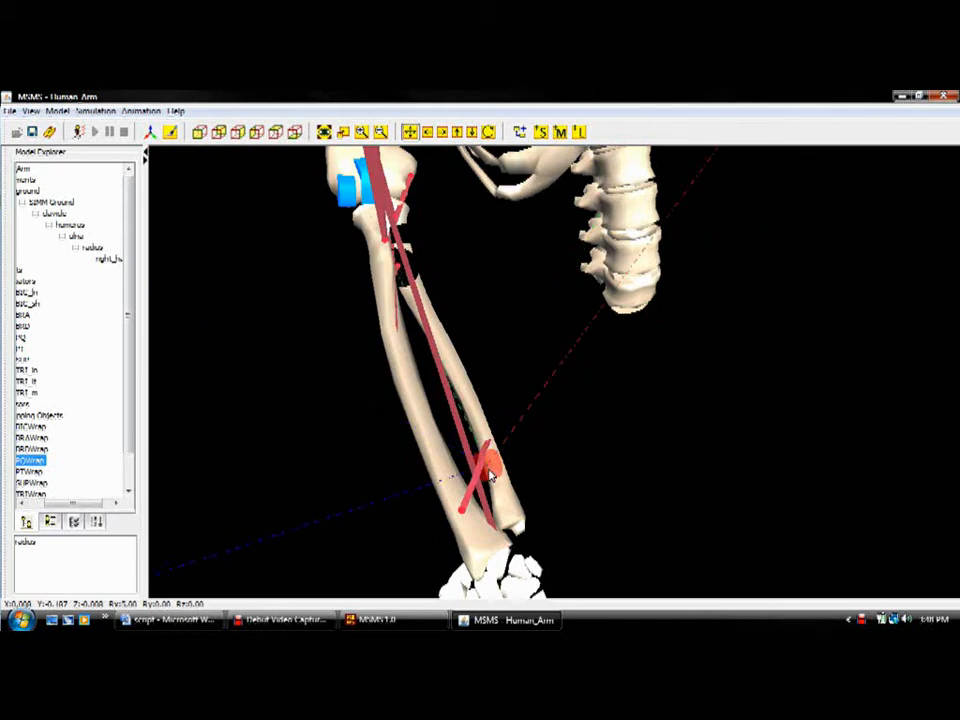
Step: Rotate the PQWrap wrapping object near the wrist about its Y and Z axes, to about Ry 10 and Rz 9 degrees
key("y")
key("y")
key("y")
key("y")
key("y")
key("y")
key("y")
key("y")
key("y")
key("y")
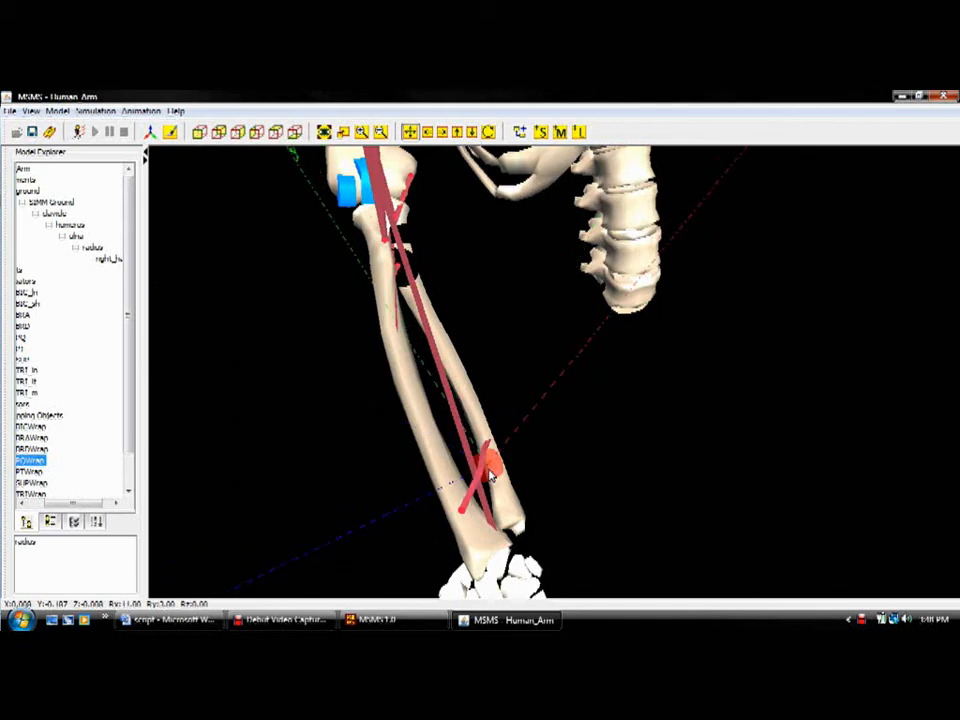
key("z")
key("z")
key("z")
key("z")
key("z")
key("z")
key("z")
key("z")
key("z")
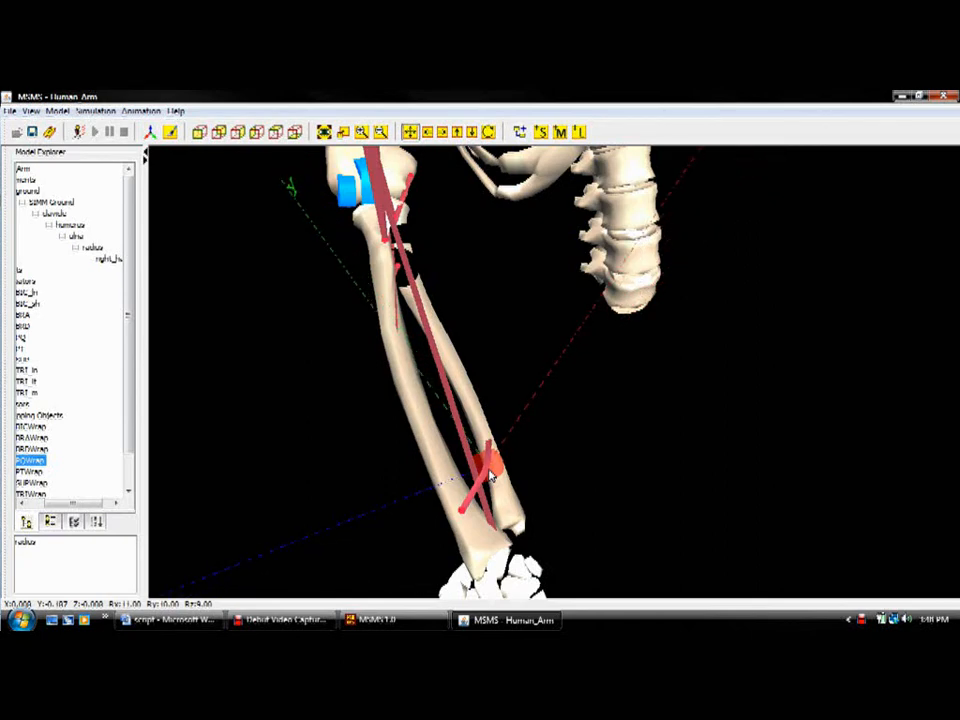
Step: Readjust PQWrap's rotation about all three axes, reversing the X and Z turns and ending at about Rx 4 and Ry 5 degrees
key("shift+x")
key("shift+x")
key("shift+x")
key("shift+x")
key("shift+x")
key("shift+x")
key("shift+x")
key("shift+x")
key("shift+x")
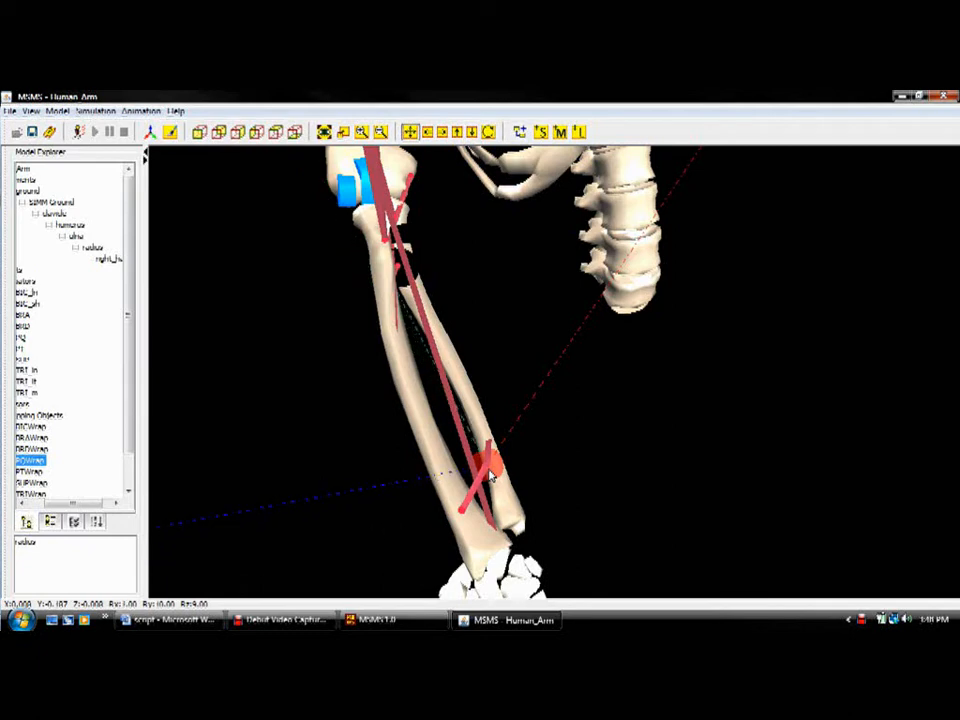
key("shift+z")
key("shift+z")
key("shift+z")
key("shift+z")
key("shift+z")
key("shift+z")
key("y")
key("y")
key("y")
key("y")
key("y")
key("x")
key("x")
key("x")
key("x")
key("x")
key("x")
key("x")
key("x")
key("x")
key("x")
key("x")
key("x")
key("x")
key("x")
key("x")
key("x")
key("x")
key("x")
key("x")
key("x")
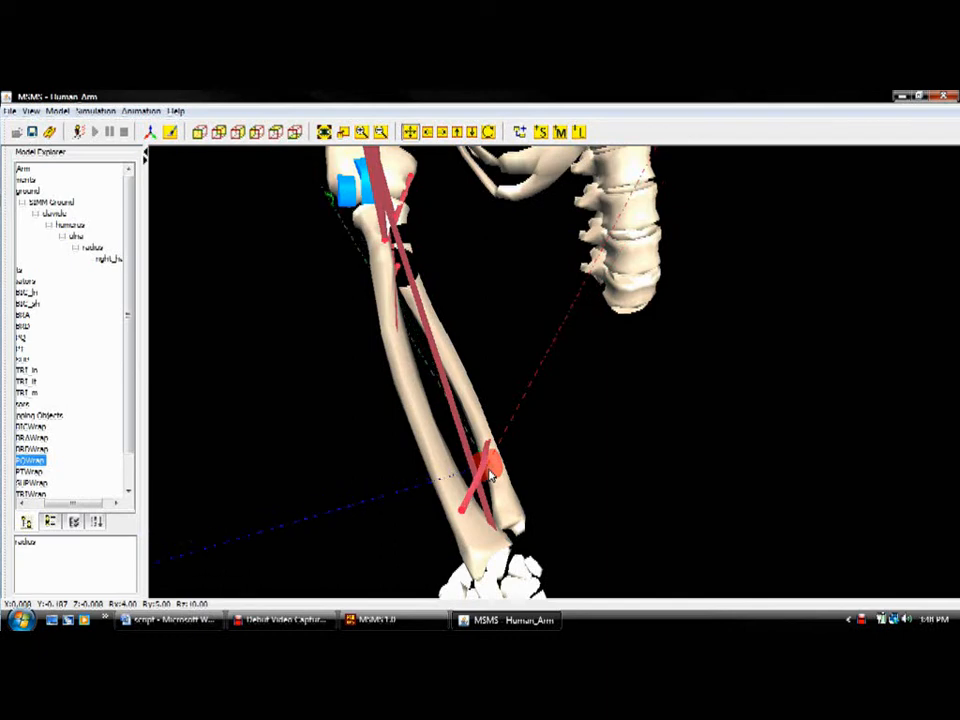
Step: Keep rotating PQWrap about its X axis through most of a full turn, to about Rx 337 degrees
key("x")
key("x")
key("x")
key("x")
key("x")
key("x")
key("x")
key("x")
key("x")
key("x")
key("x")
key("x")
key("x")
key("x")
key("x")
key("x")
key("x")
key("x")
key("x")
key("x")
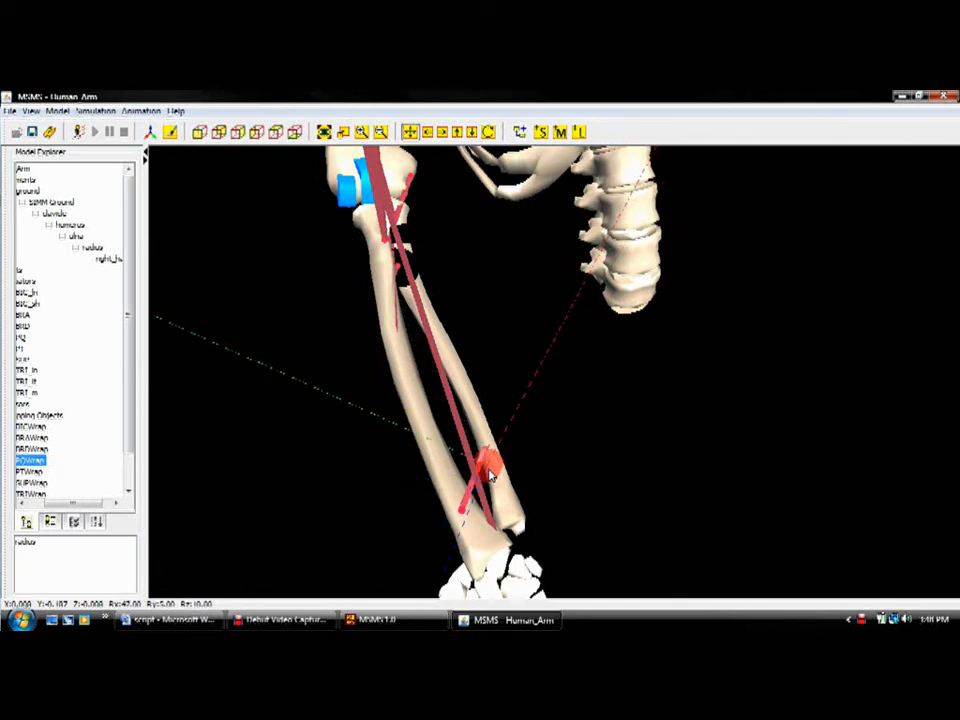
key("x")
key("x")
key("x")
key("x")
key("x")
key("x")
key("x")
key("x")
key("x")
key("x")
key("x")
key("x")
key("x")
key("x")
key("x")
key("x")
key("x")
key("x")
key("x")
key("x")
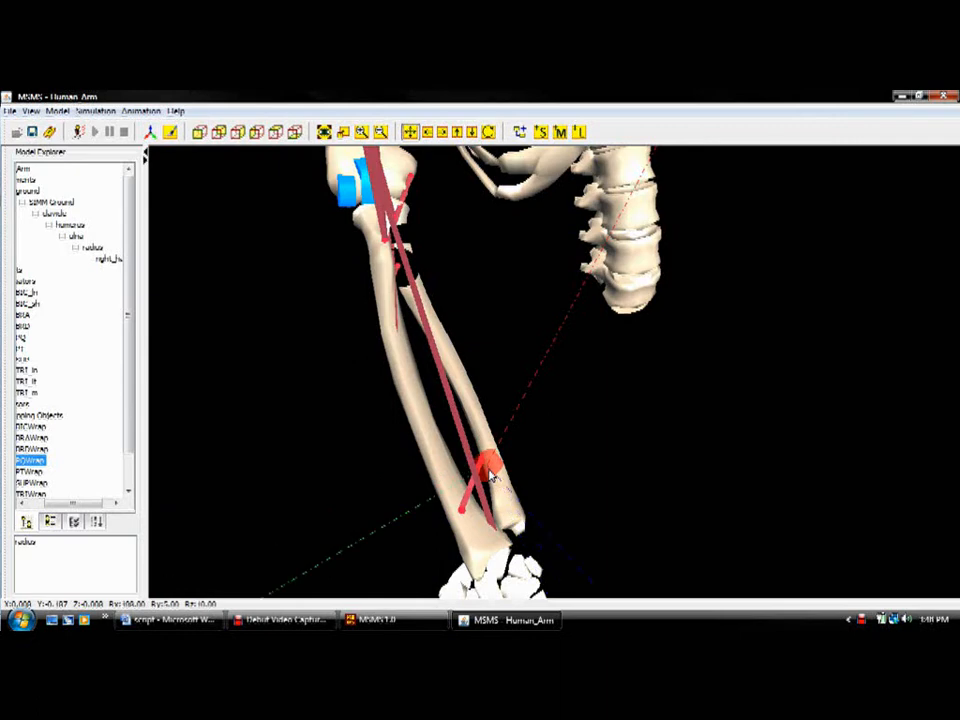
key("x")
key("x")
key("x")
key("x")
key("x")
key("x")
key("x")
key("x")
key("x")
key("x")
key("x")
key("x")
key("x")
key("x")
key("x")
key("x")
key("x")
key("x")
key("x")
key("x")
key("x")
key("x")
key("x")
key("x")
key("x")
key("x")
key("x")
key("x")
key("x")
key("x")
key("x")
key("x")
key("x")
key("x")
key("x")
key("x")
key("x")
key("x")
key("x")
key("x")
key("x")
key("x")
key("x")
key("x")
key("x")
key("x")
key("x")
key("x")
key("x")
key("x")
key("x")
key("x")
key("x")
key("x")
key("x")
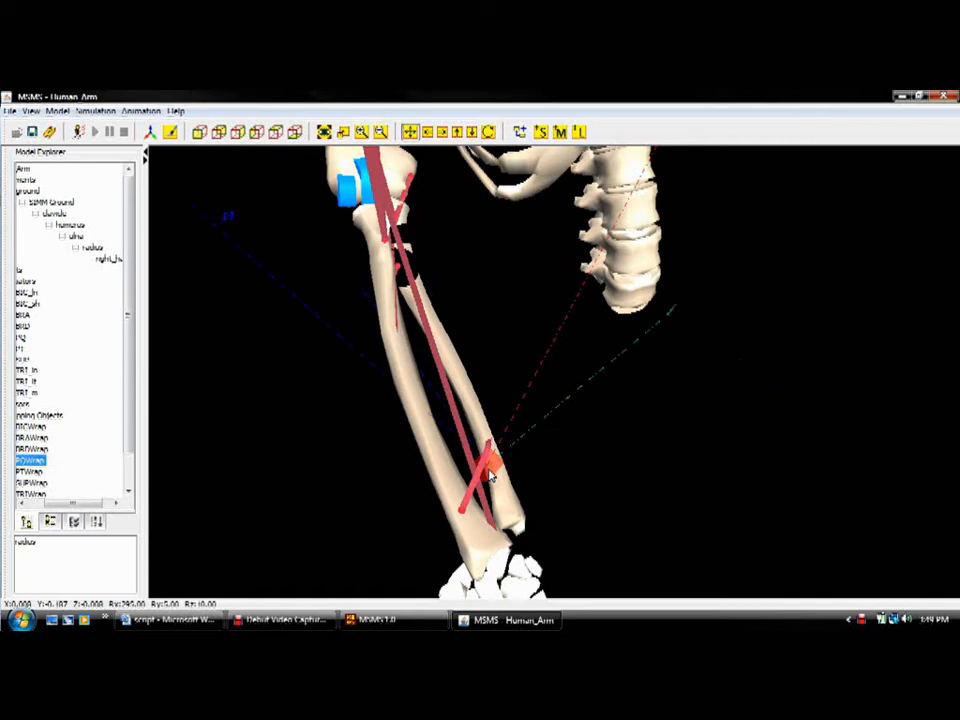
key("x")
key("x")
key("x")
key("x")
key("x")
key("x")
key("x")
key("x")
key("x")
key("x")
key("x")
key("x")
key("x")
key("x")
key("x")
key("x")
key("x")
key("x")
key("x")
key("x")
key("x")
key("x")
key("x")
key("x")
key("x")
key("x")
key("x")
key("x")
key("x")
key("x")
key("x")
key("x")
key("x")
key("x")
key("x")
key("x")
key("x")
key("x")
key("x")
key("x")
key("x")
key("x")
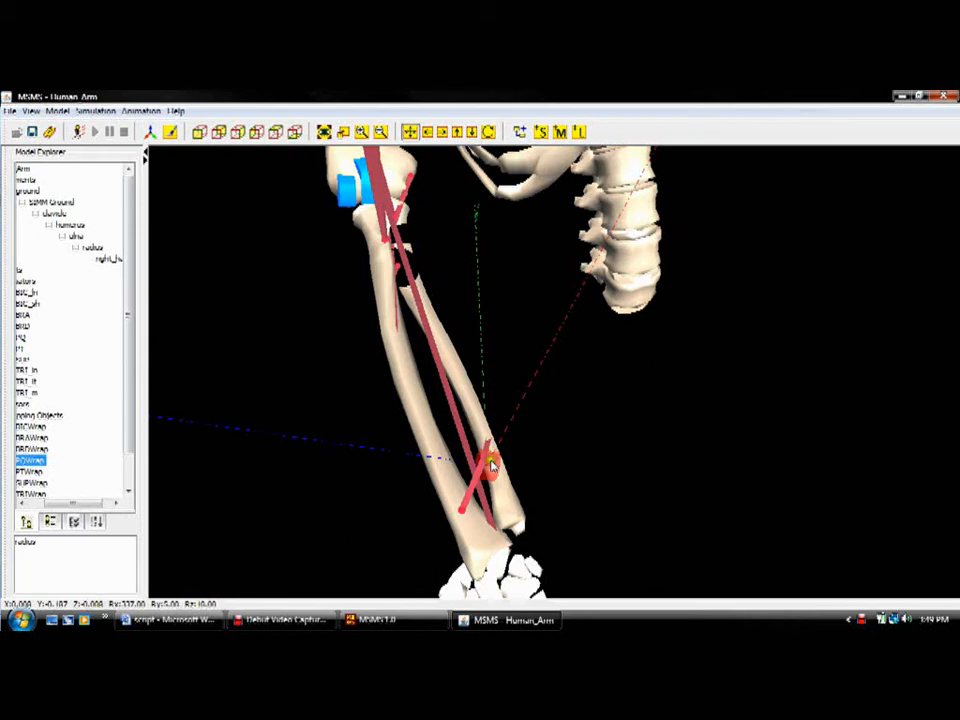
Step: Show the PQ muscle's attachment points near the wrist, then fit the whole model in view and deselect the muscle
left_click(467, 492)
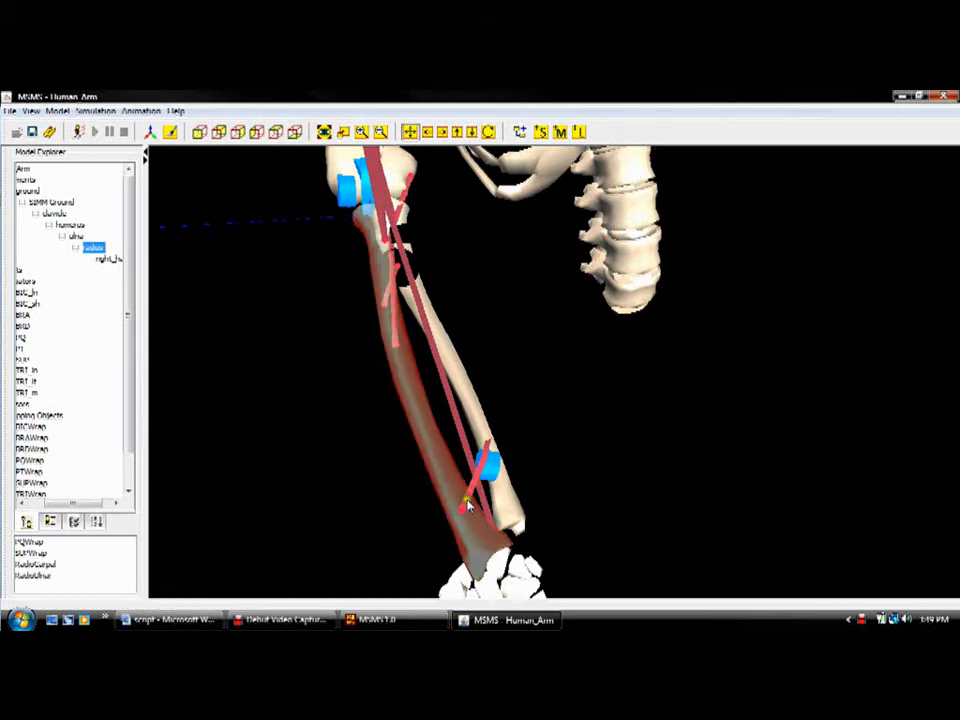
left_click(461, 510)
left_click(461, 510)
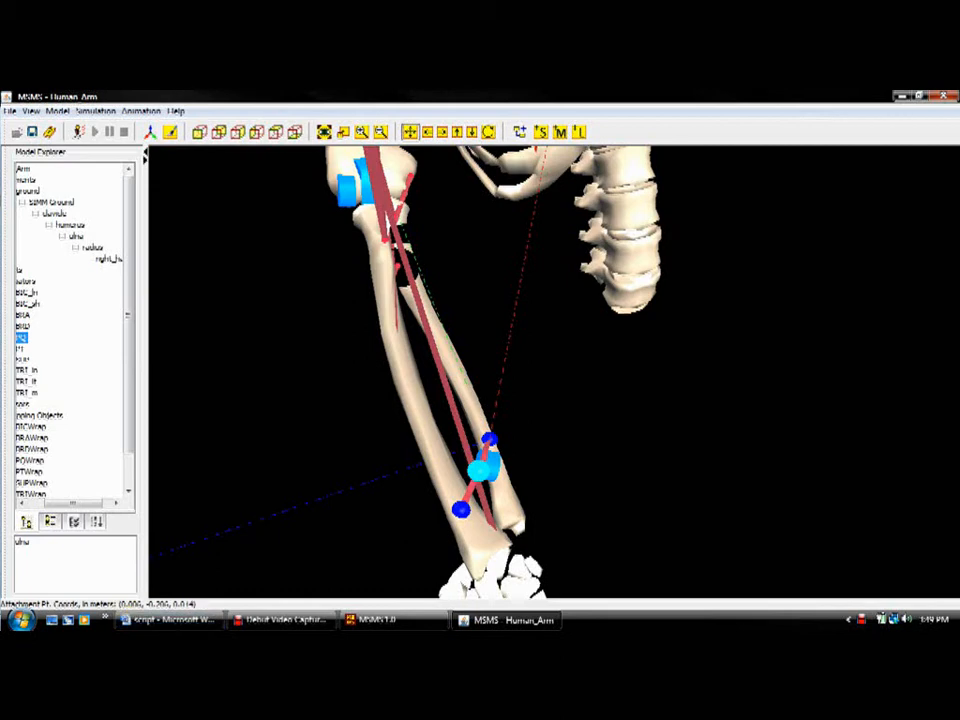
left_click(325, 132)
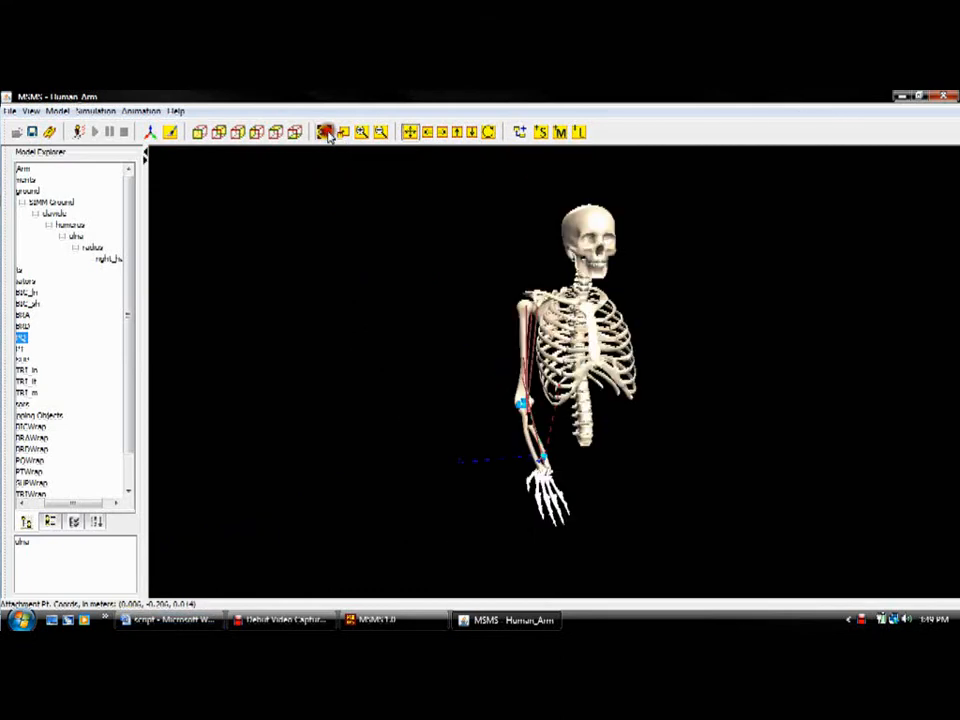
left_click(368, 251)
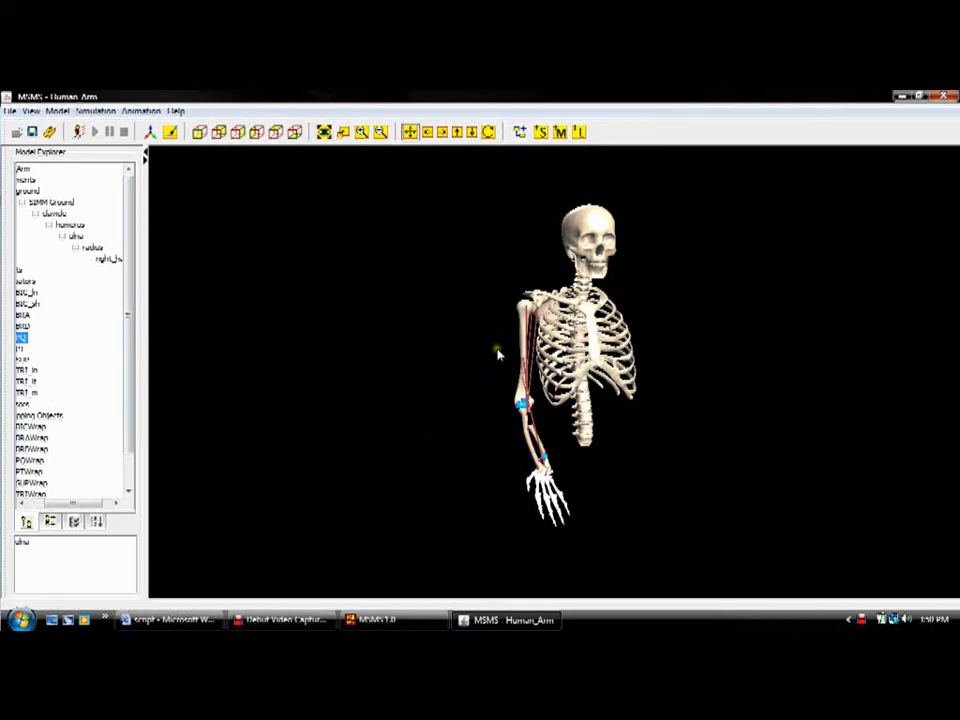
Step: Show the joint sliders at full width and raise the arm by setting GH_ABAD to -59 degrees
left_click(57, 112)
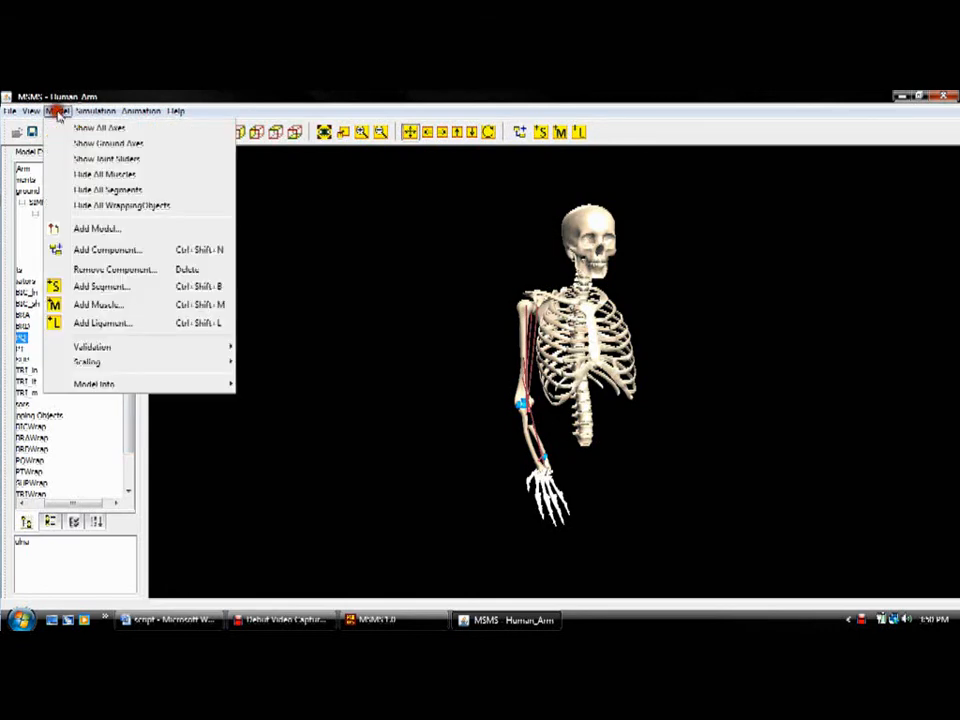
left_click(62, 160)
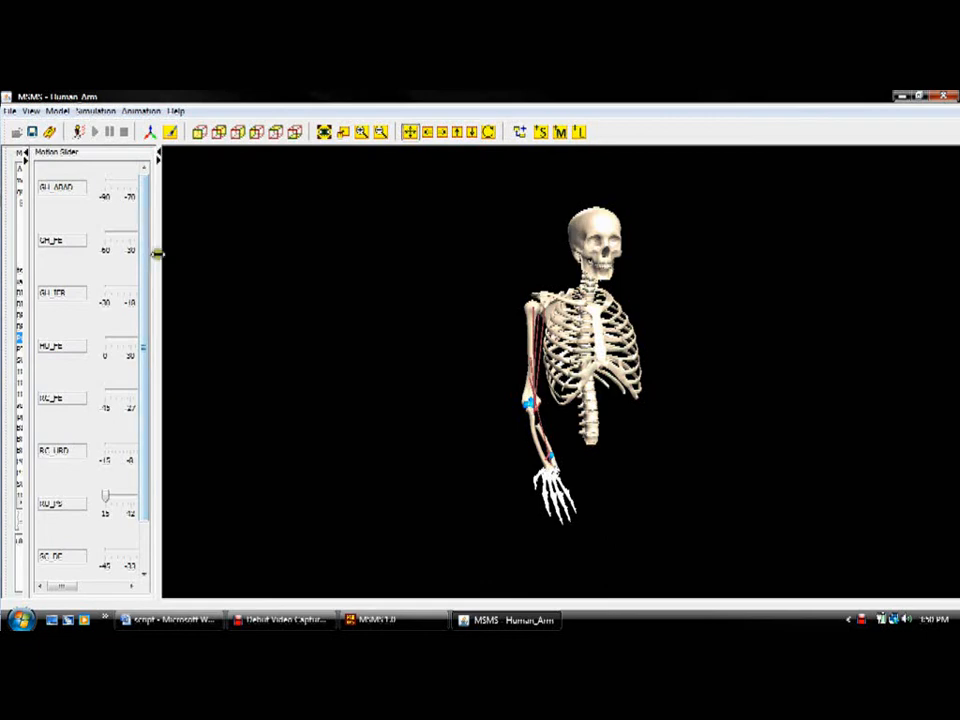
left_click_drag(157, 254, 306, 246)
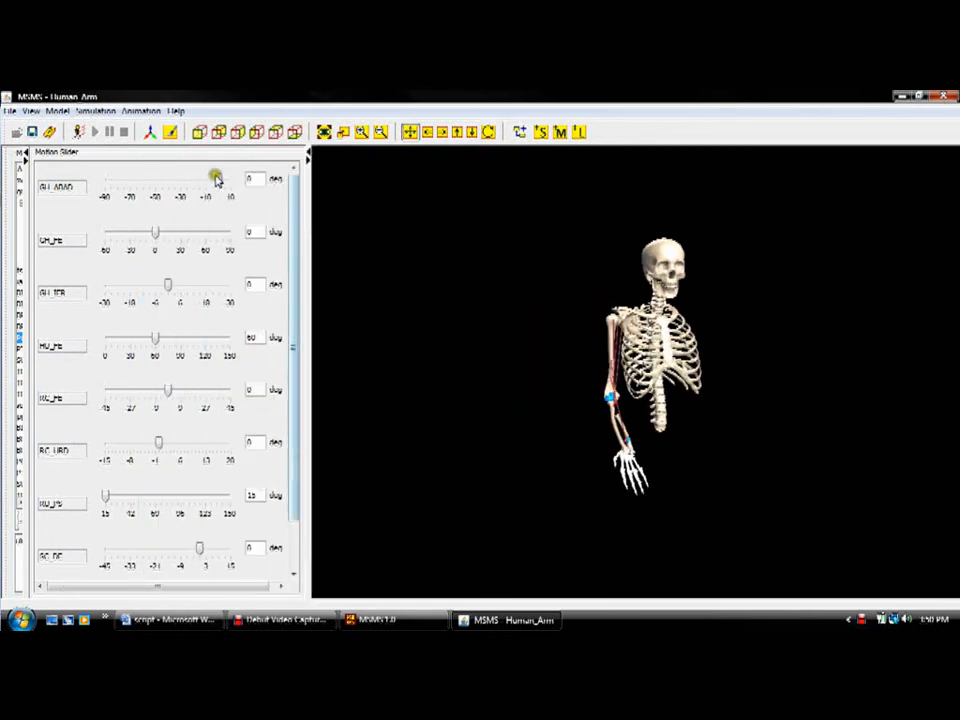
left_click_drag(218, 180, 142, 180)
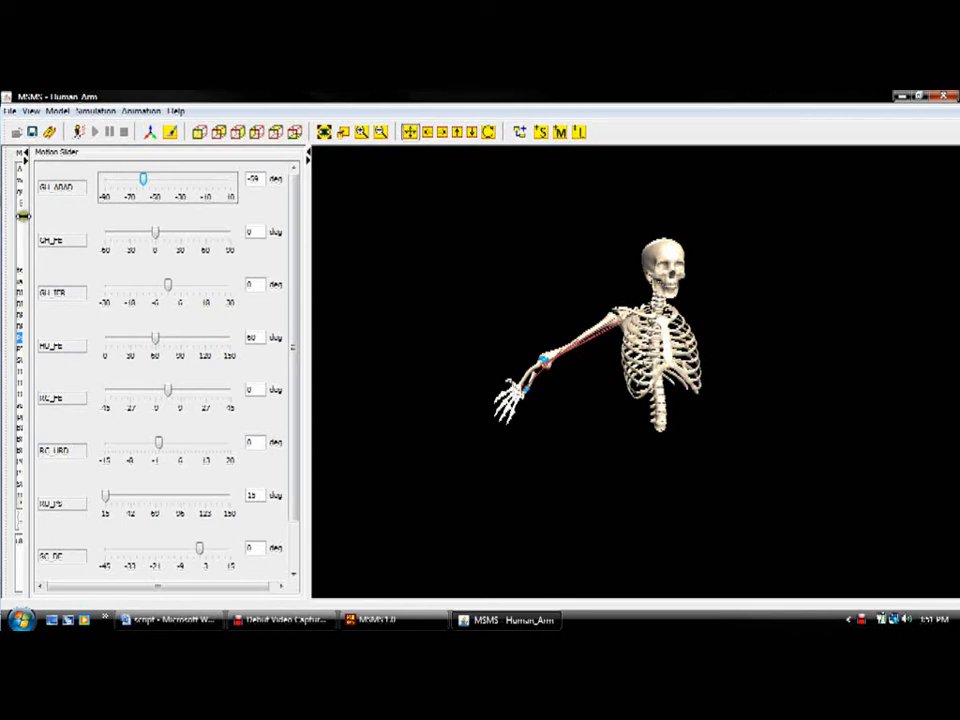
Step: Open the GlenoHumeral joint's properties from the model tree and bring up the axis properties of its GH_ABAD rotational axis
left_click_drag(22, 215, 118, 214)
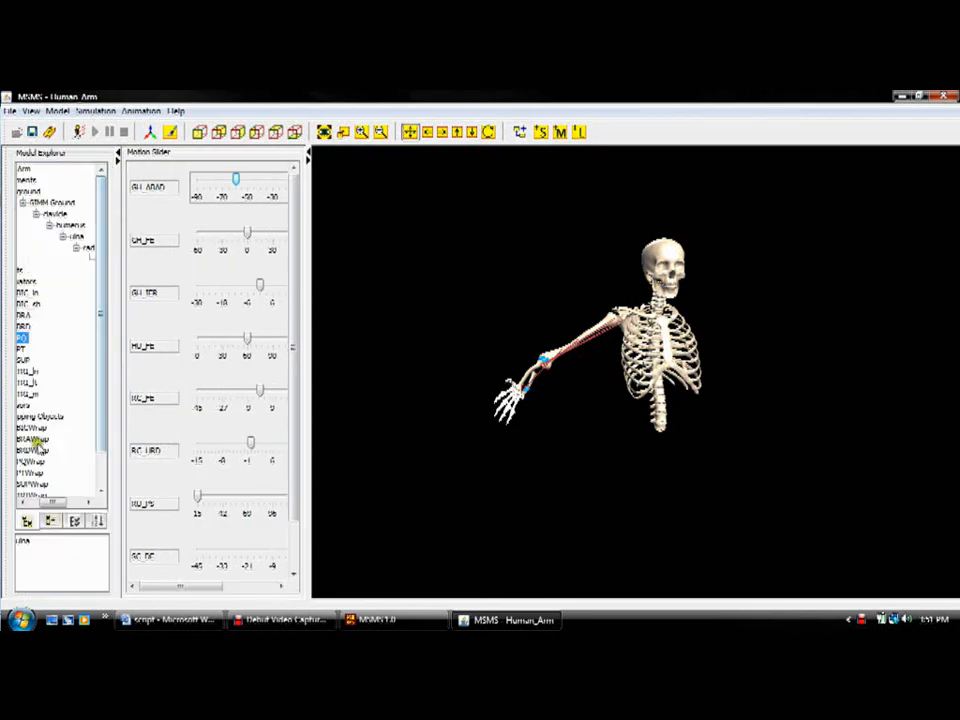
left_click(20, 499)
left_click(20, 499)
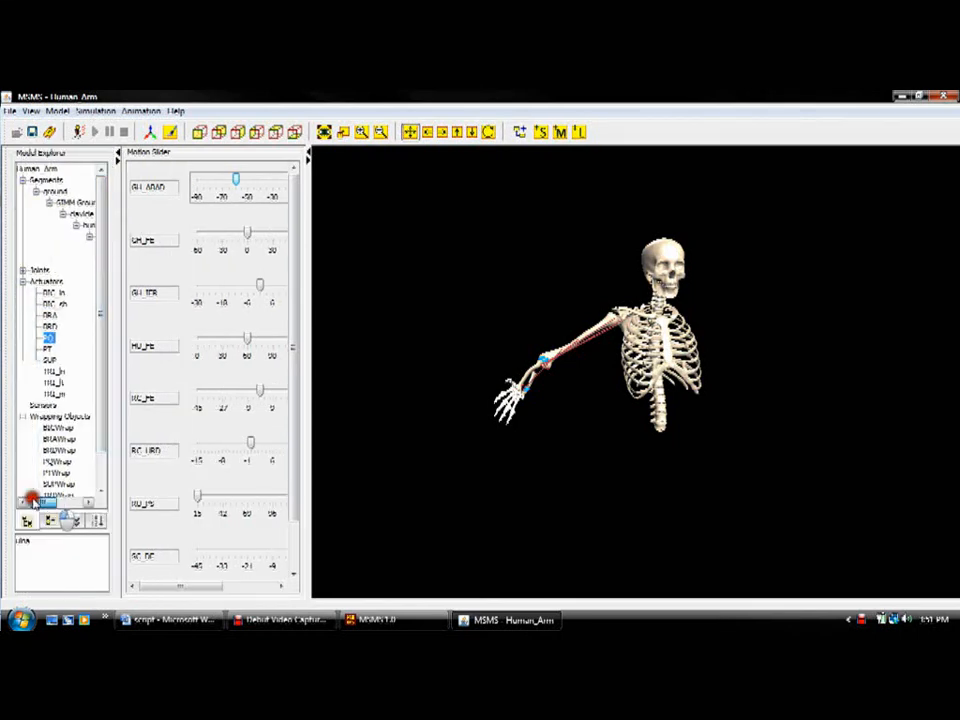
left_click(25, 270)
left_click(23, 270)
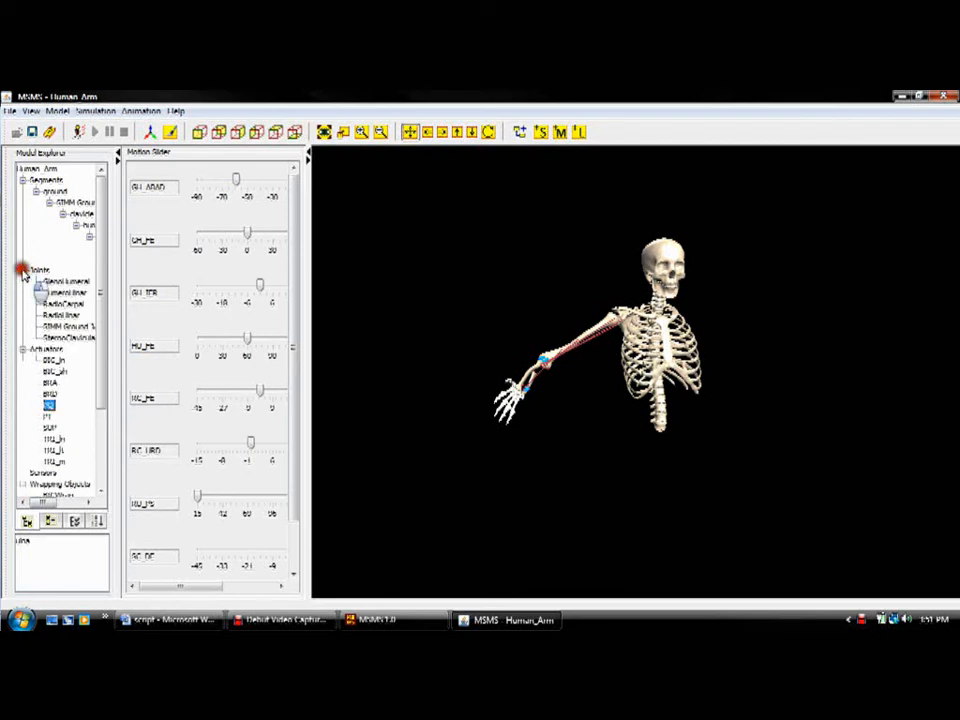
left_click(53, 283)
double_click(53, 283)
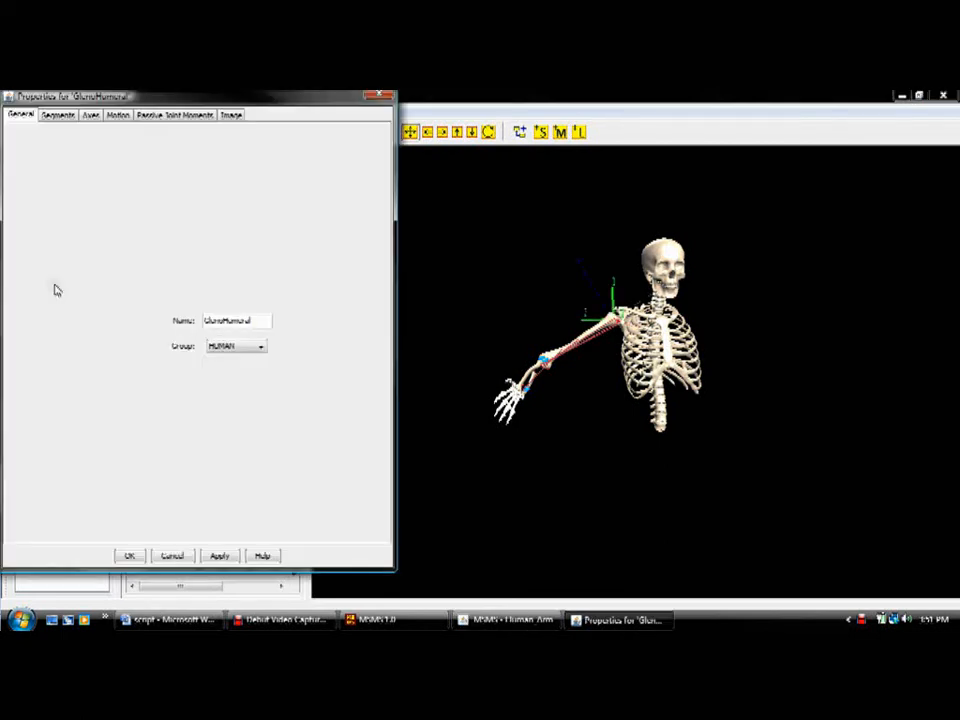
left_click(88, 117)
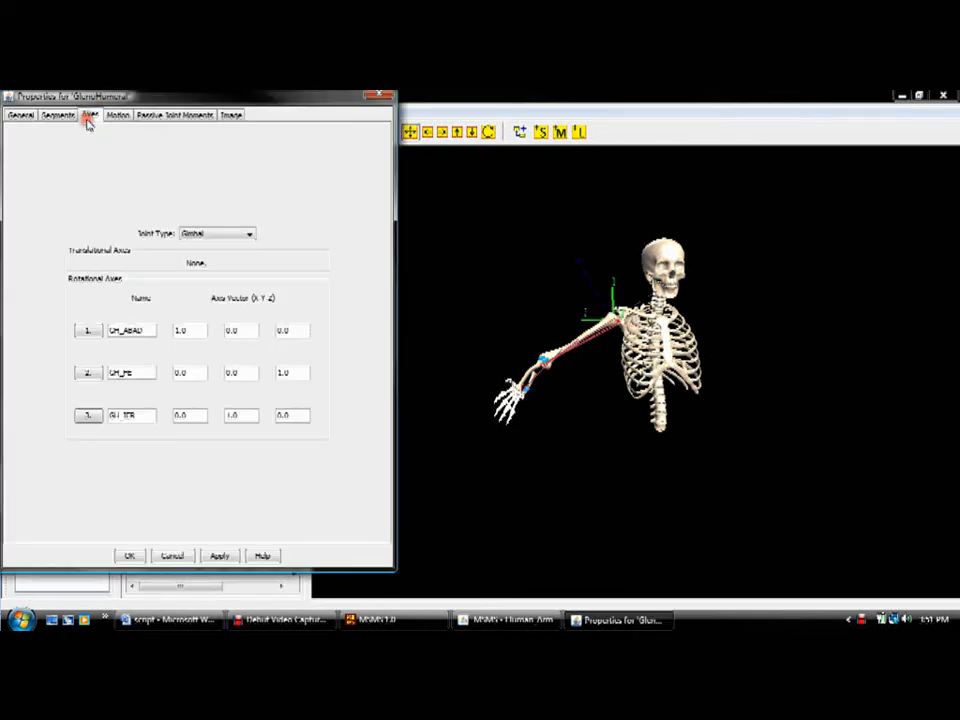
left_click(88, 332)
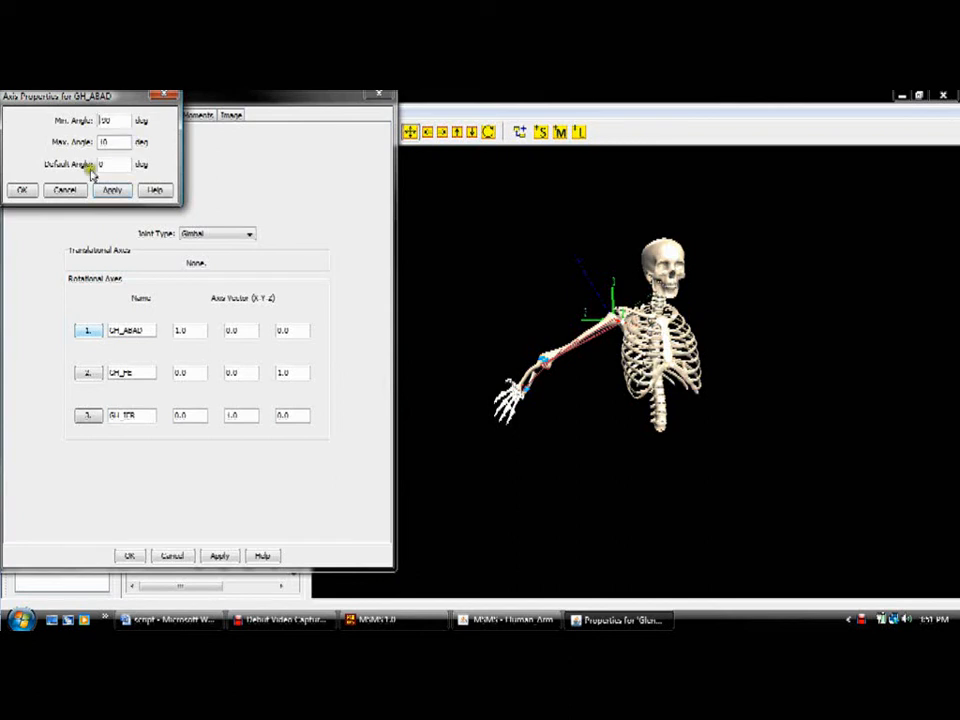
Step: Set GH_ABAD's minimum angle to -120 degrees and try to apply a default angle of 90 degrees
left_click(108, 164)
left_click(115, 120)
left_click_drag(115, 120, 61, 121)
left_click_drag(105, 165, 37, 168)
type("90")
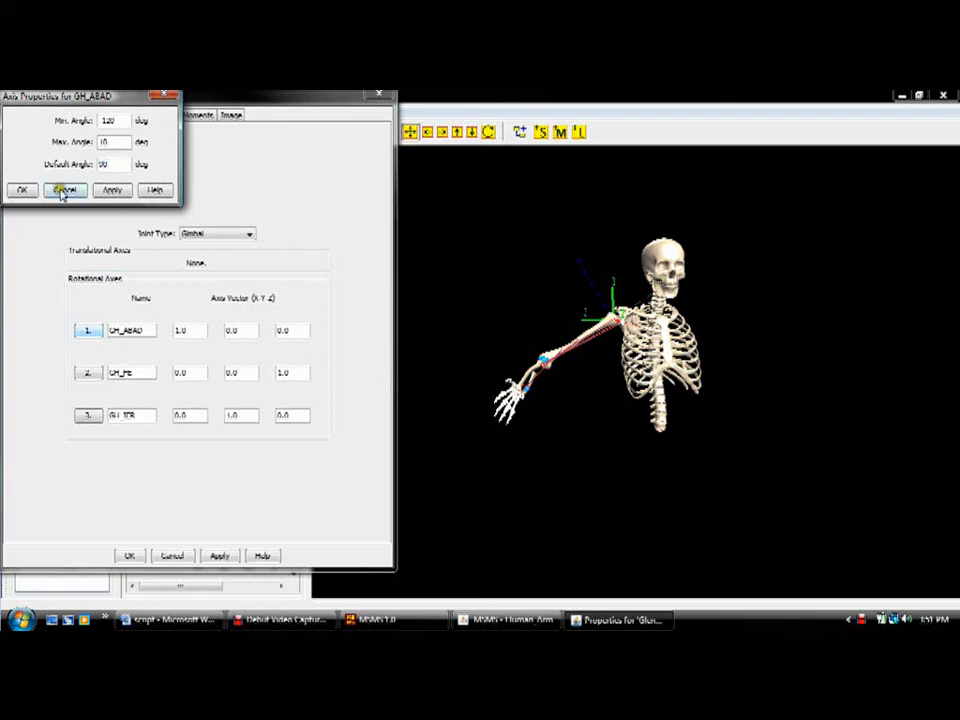
left_click(106, 191)
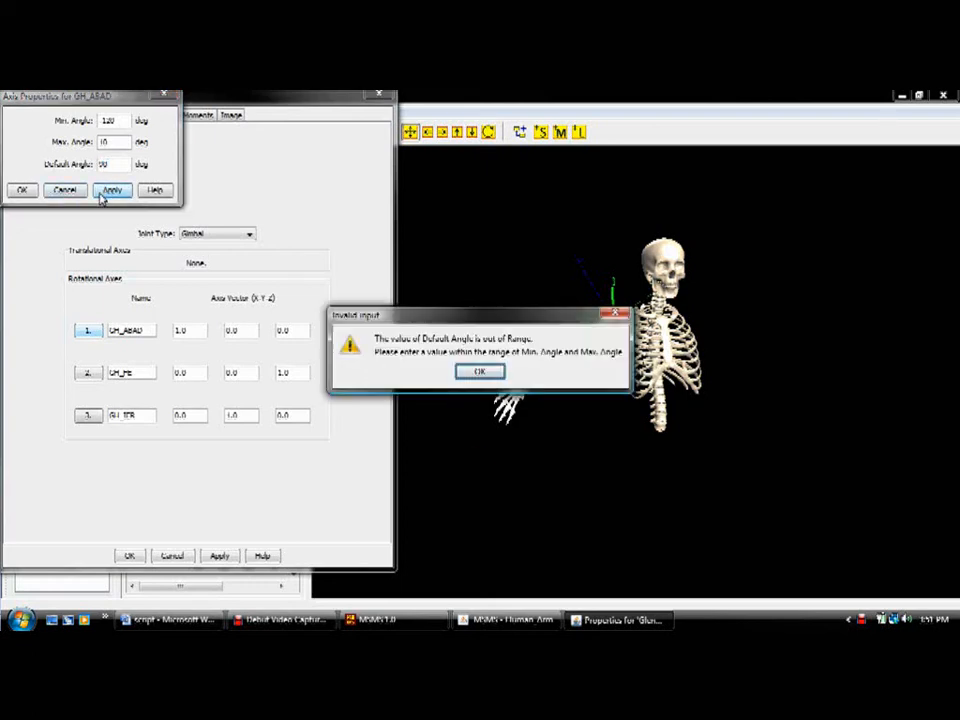
left_click(478, 373)
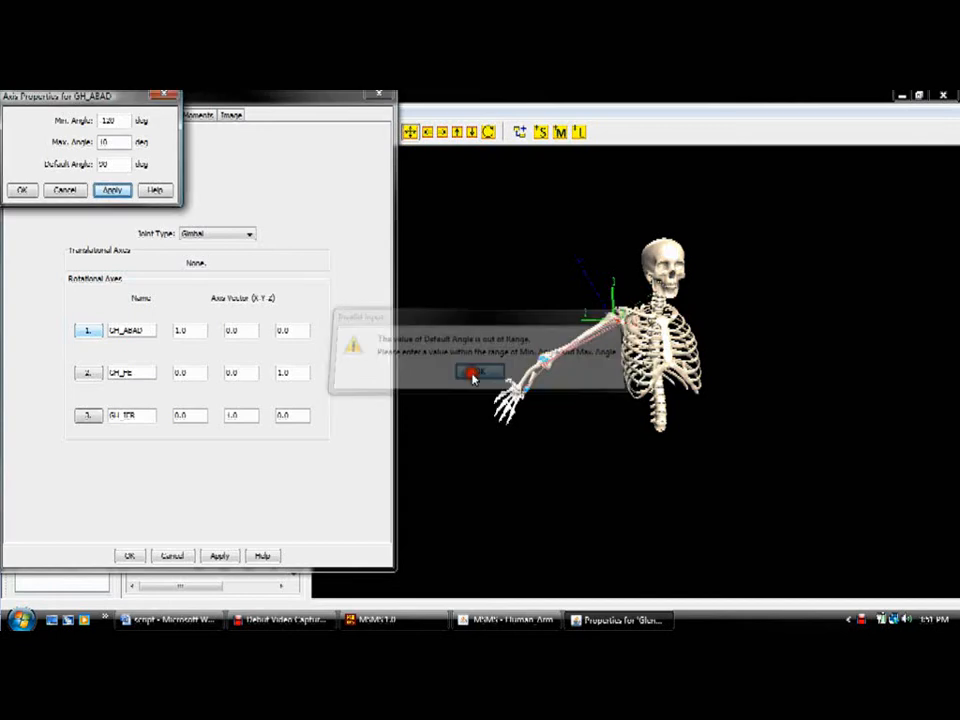
Step: Set GH_ABAD's default angle to -90 degrees and accept the axis and joint properties
left_click_drag(110, 164, 70, 168)
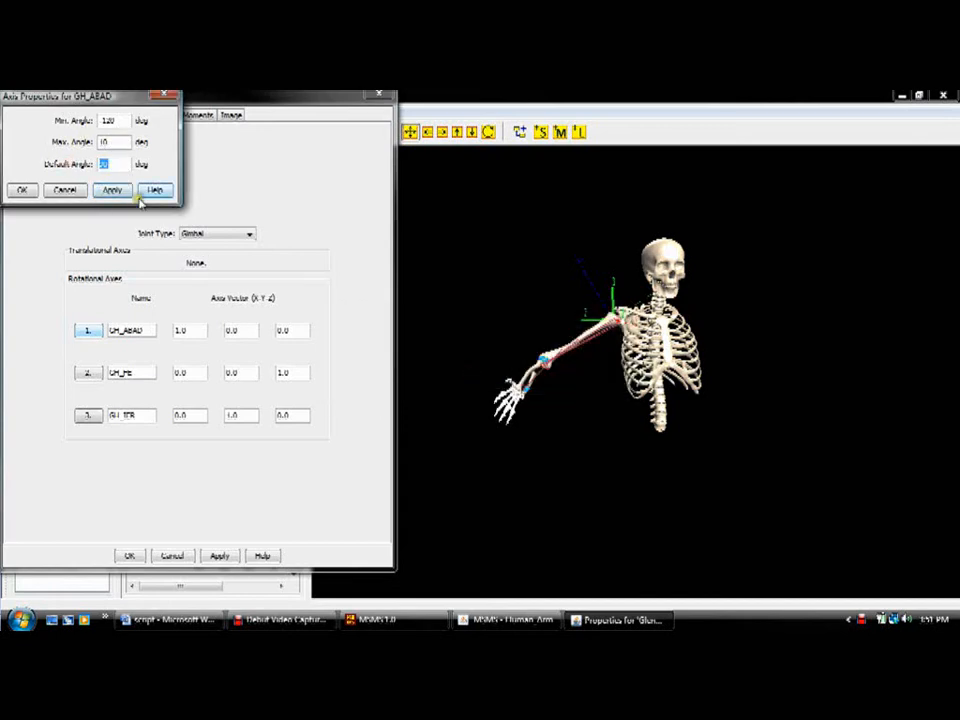
left_click(20, 189)
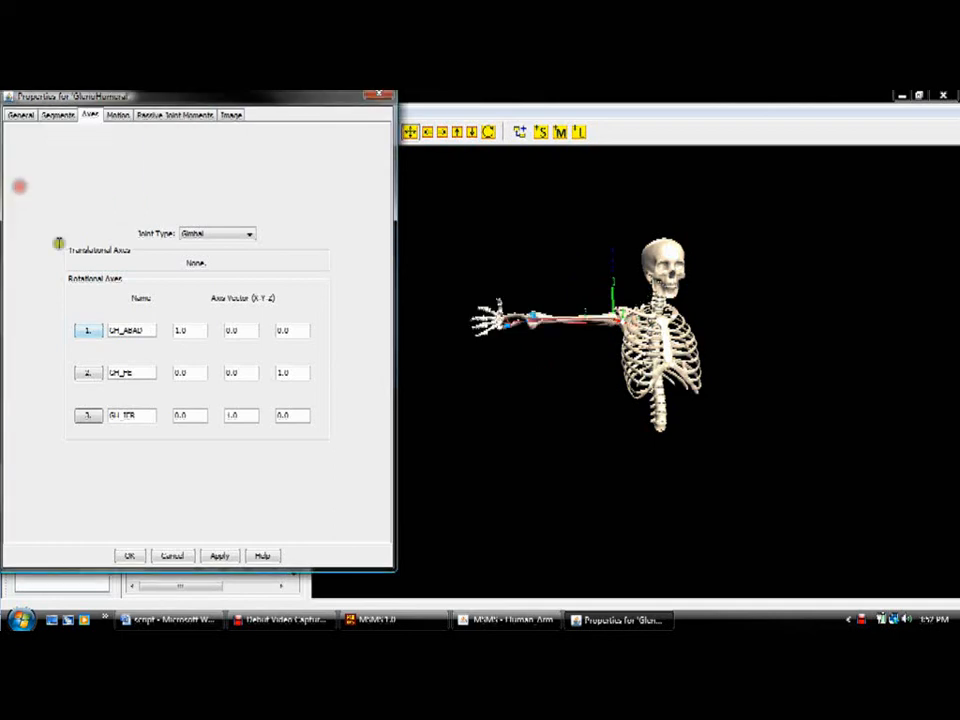
left_click(127, 555)
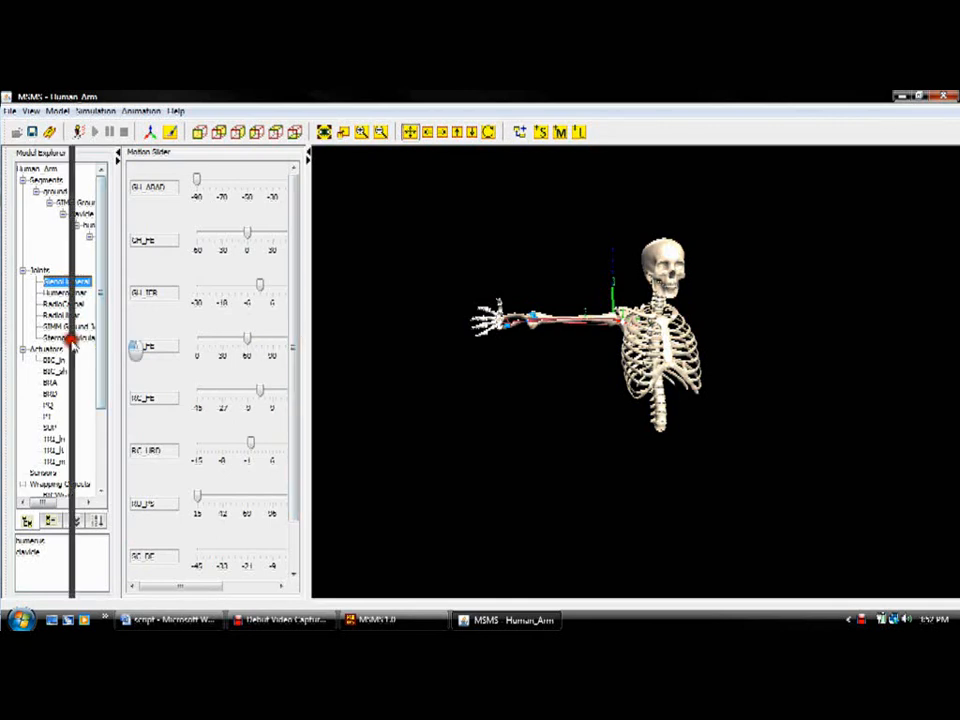
Step: Hide and reshow the joint sliders to refresh their ranges, then set GH_ABAD to -61 degrees
left_click_drag(72, 340, 60, 338)
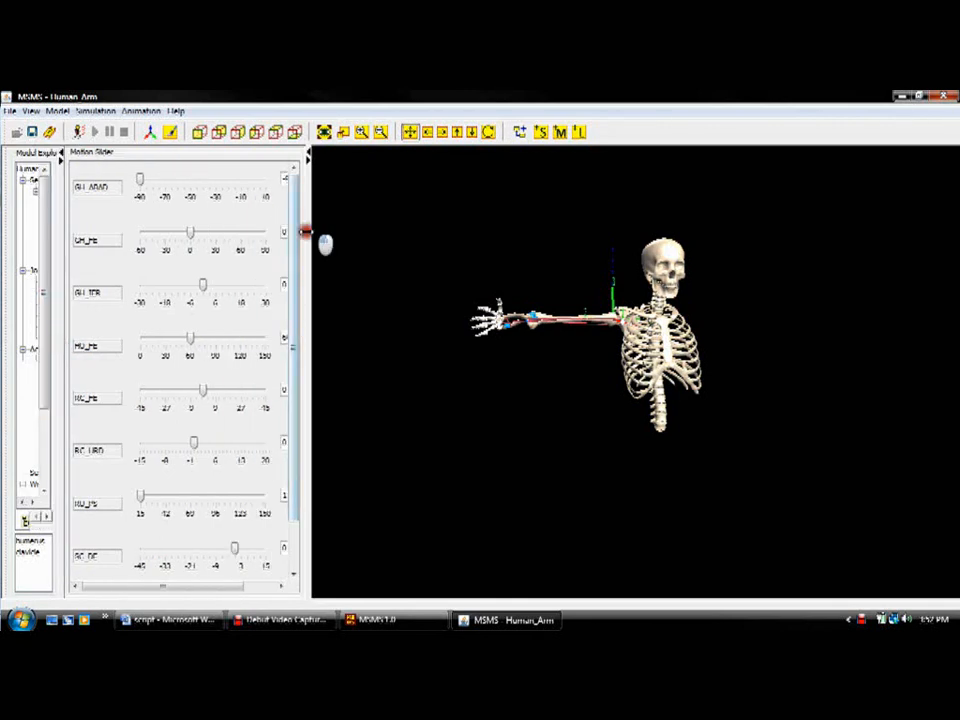
left_click_drag(305, 232, 331, 230)
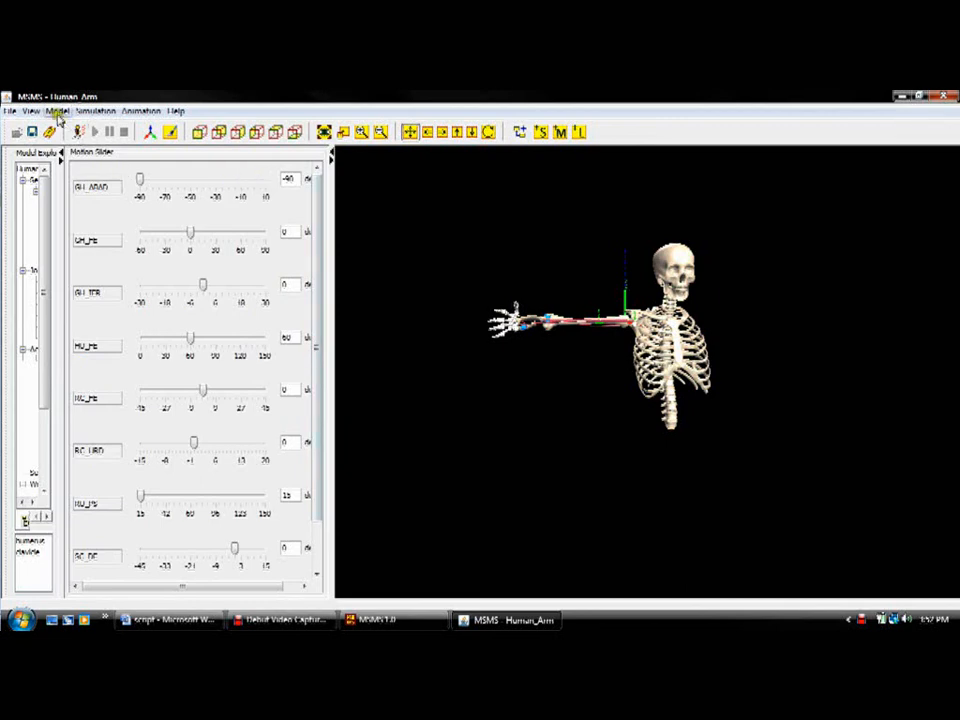
left_click(58, 112)
left_click(90, 157)
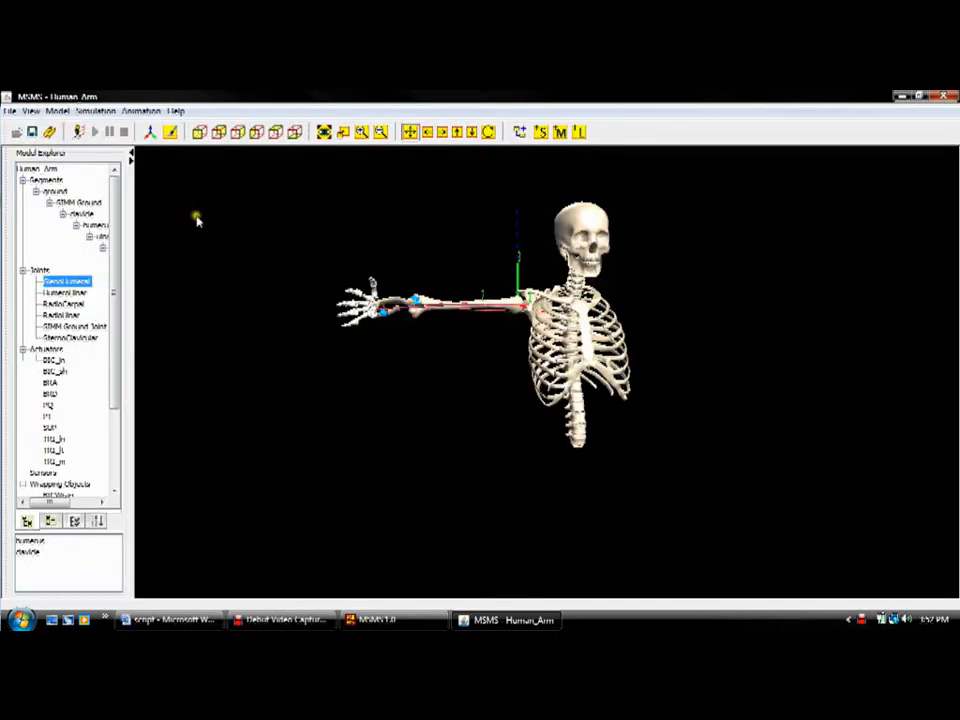
left_click(58, 111)
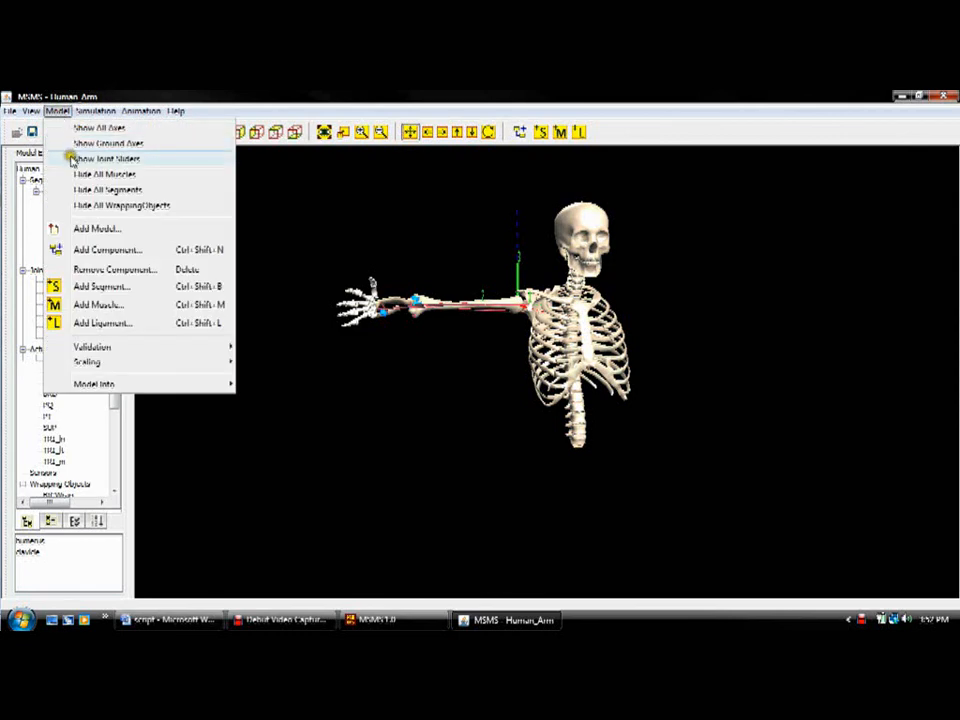
left_click(74, 159)
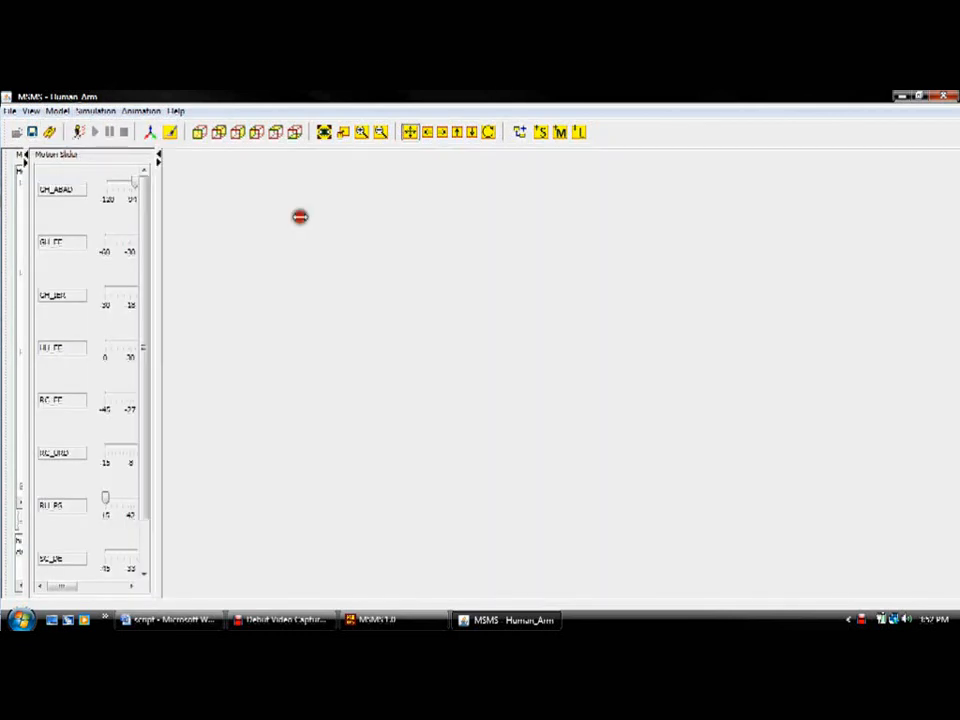
left_click_drag(133, 186, 163, 183)
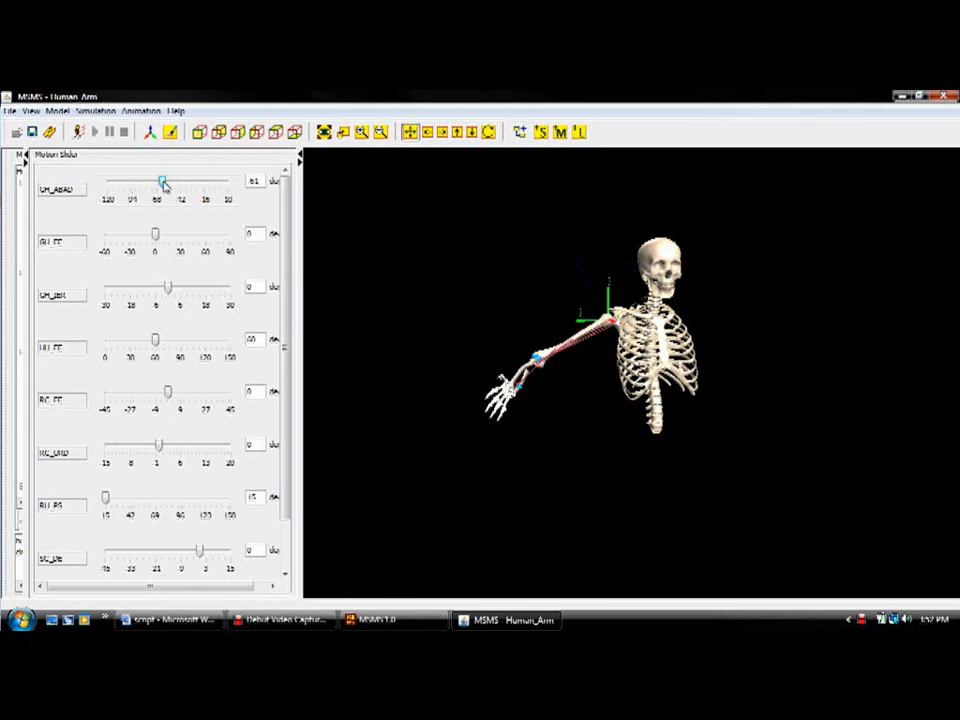
Step: Open the anatomical data plotting tool and choose Fascicle_Length as the Y-axis muscle attribute
left_click(60, 111)
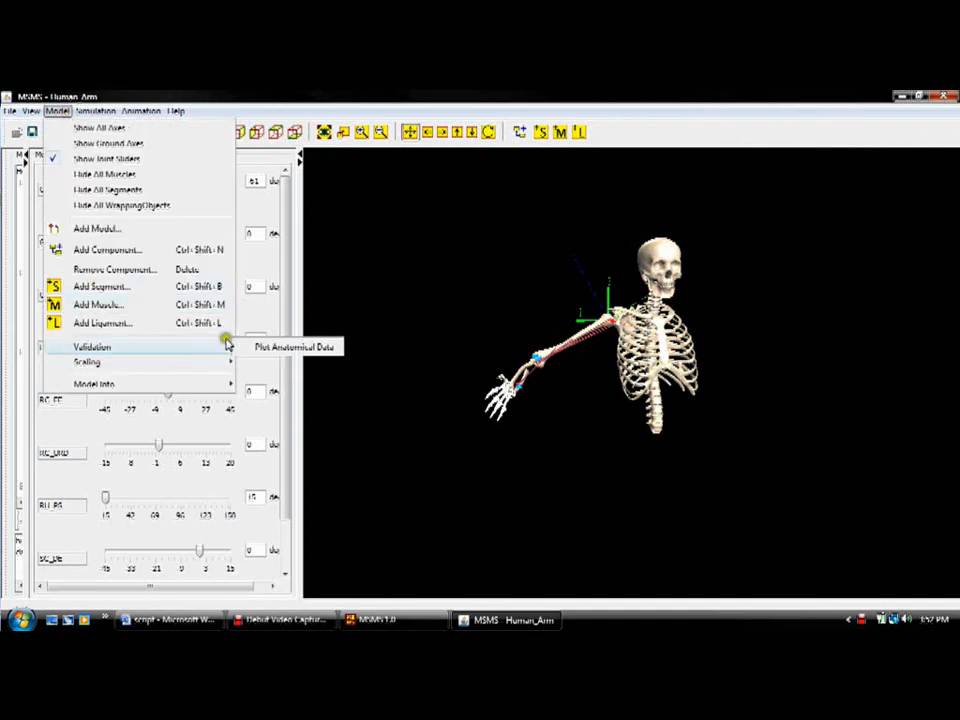
left_click(252, 347)
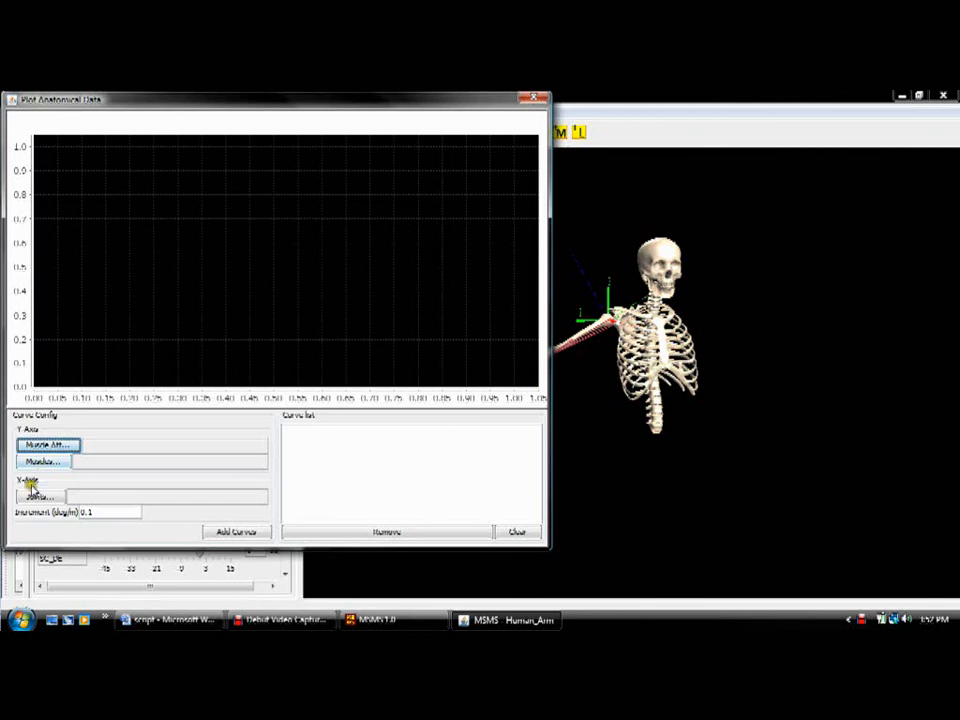
left_click(40, 447)
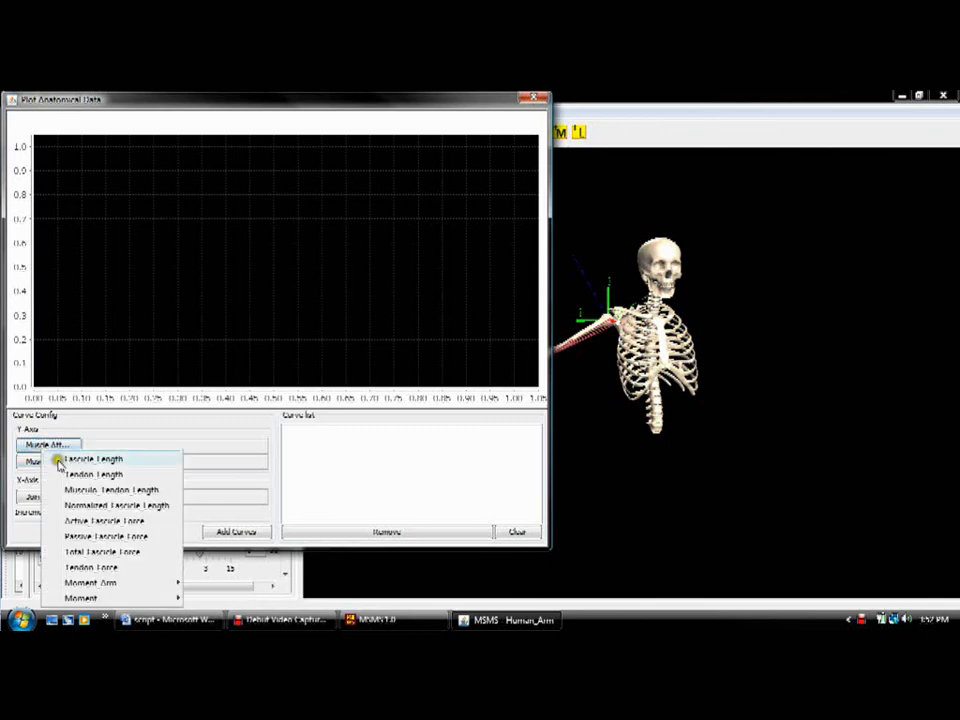
left_click(64, 460)
Step: Select all of the model's muscles for the Y axis of the anatomical plot
left_click(50, 461)
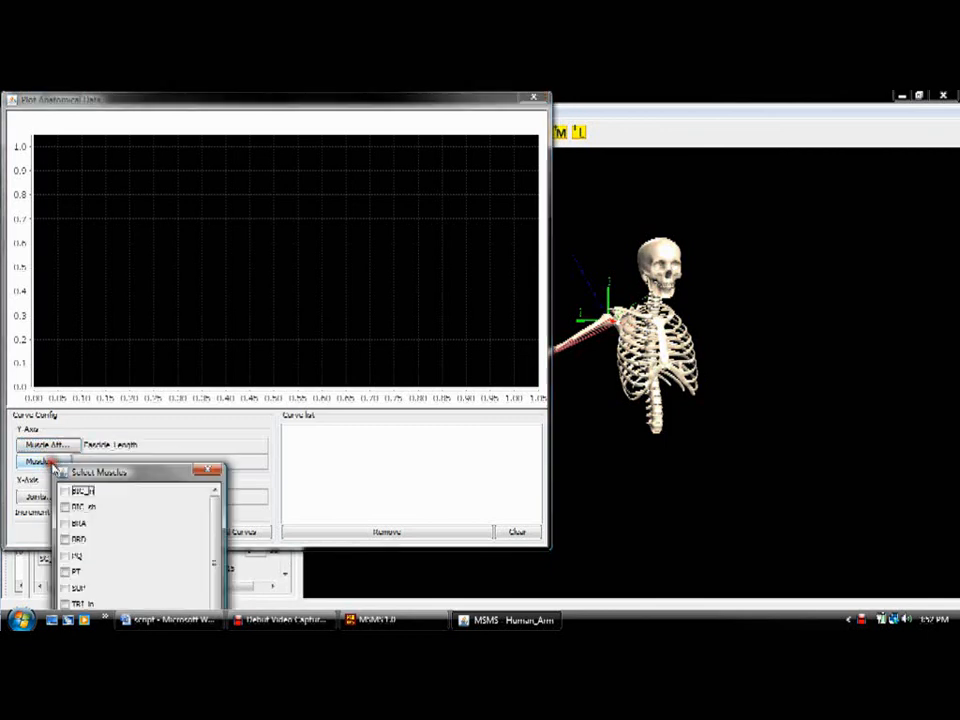
left_click_drag(118, 478, 130, 385)
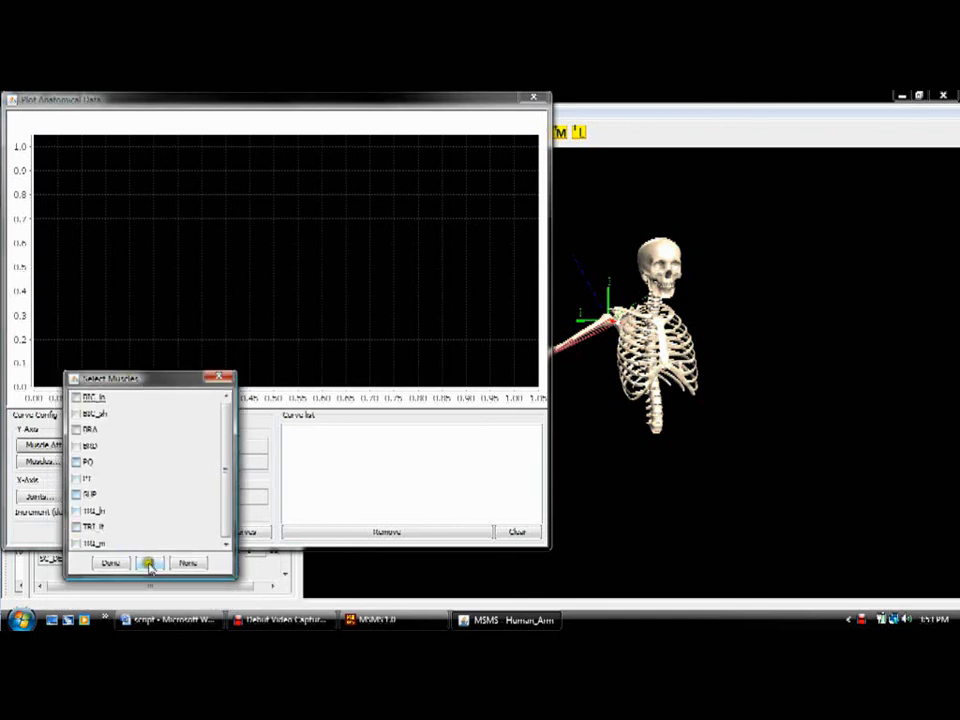
left_click(149, 564)
left_click(112, 564)
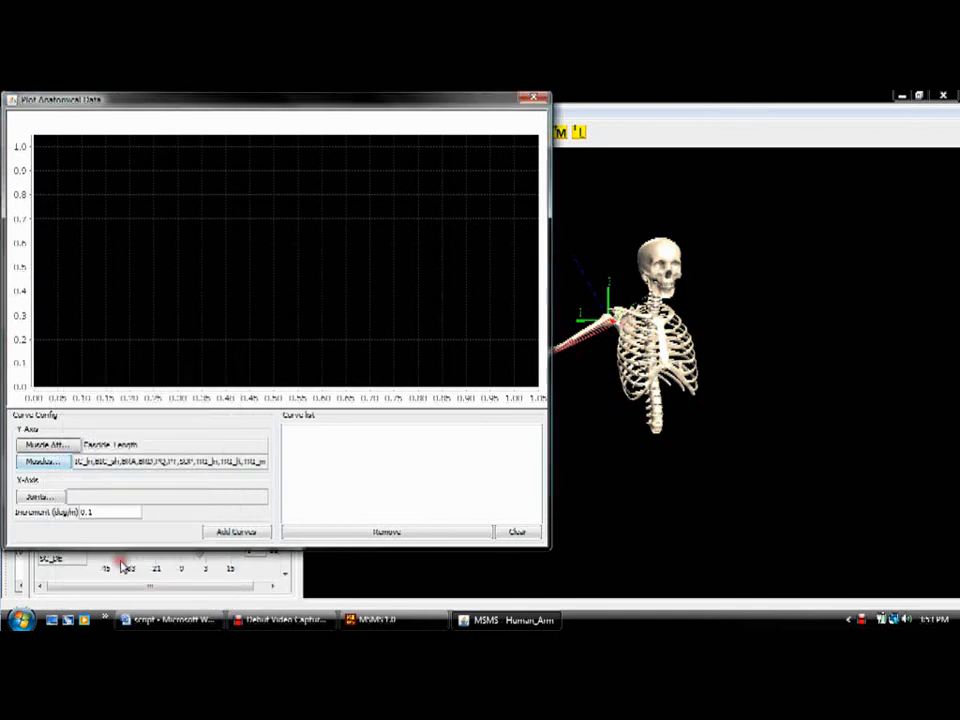
Step: Choose the HumeroUlnar joint's HU_FE axis for the X axis and add the fascicle length curves, moving the plot window to reveal the arm
left_click(47, 497)
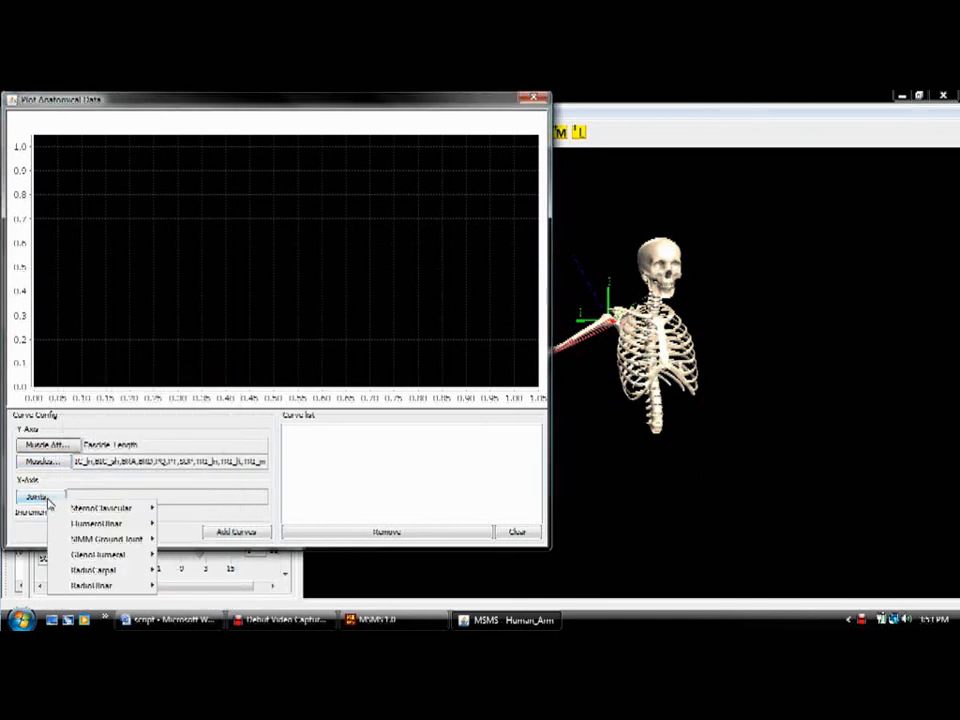
mouse_move(96, 522)
left_click(166, 528)
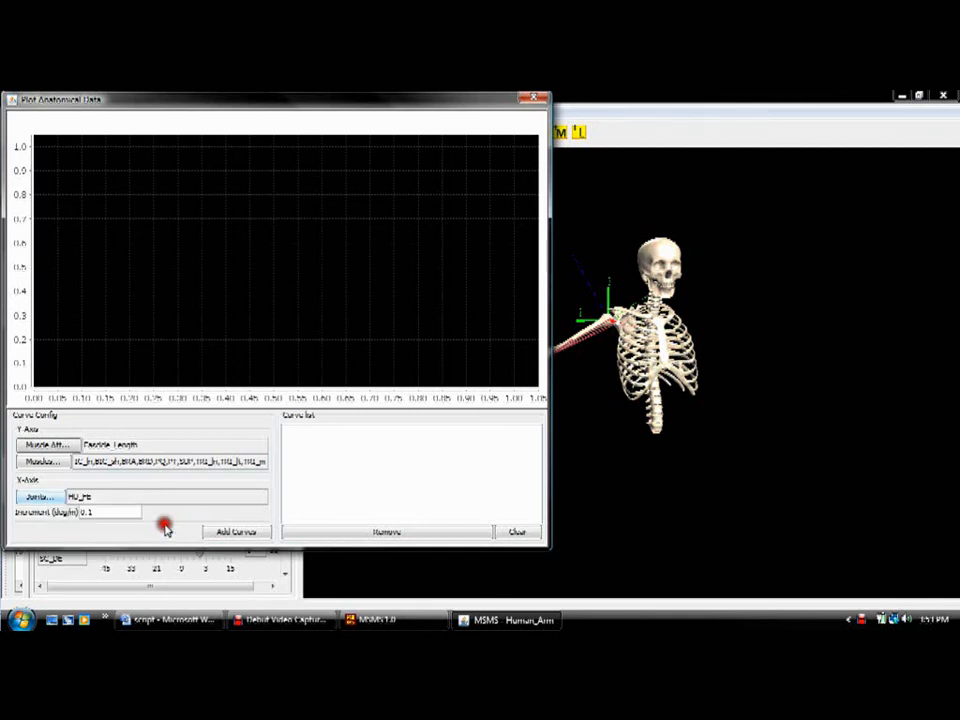
left_click(232, 533)
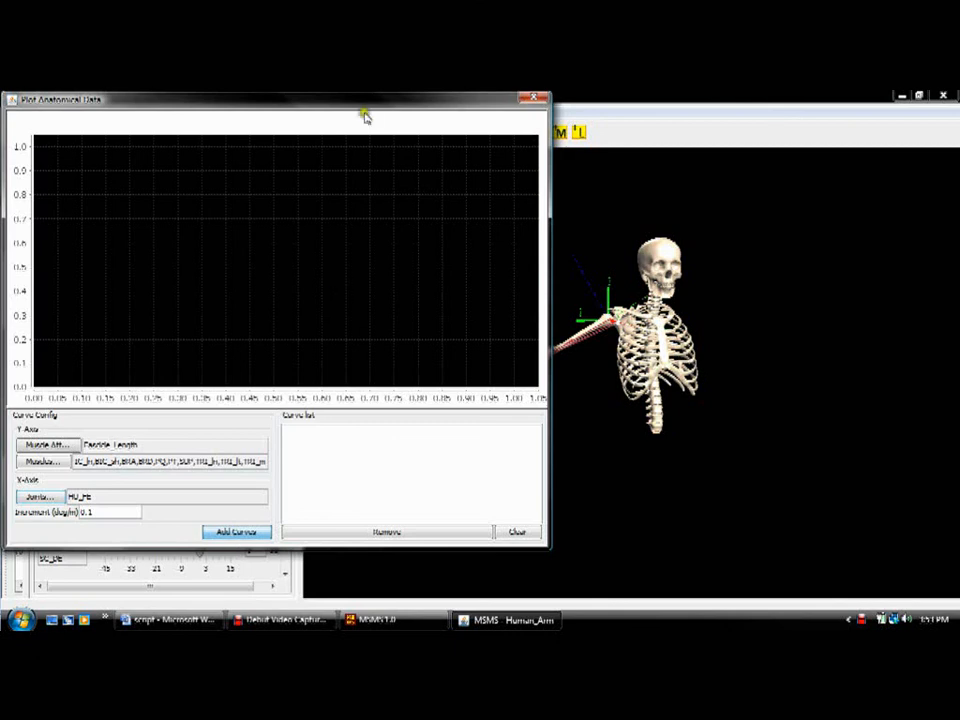
left_click_drag(362, 103, 220, 137)
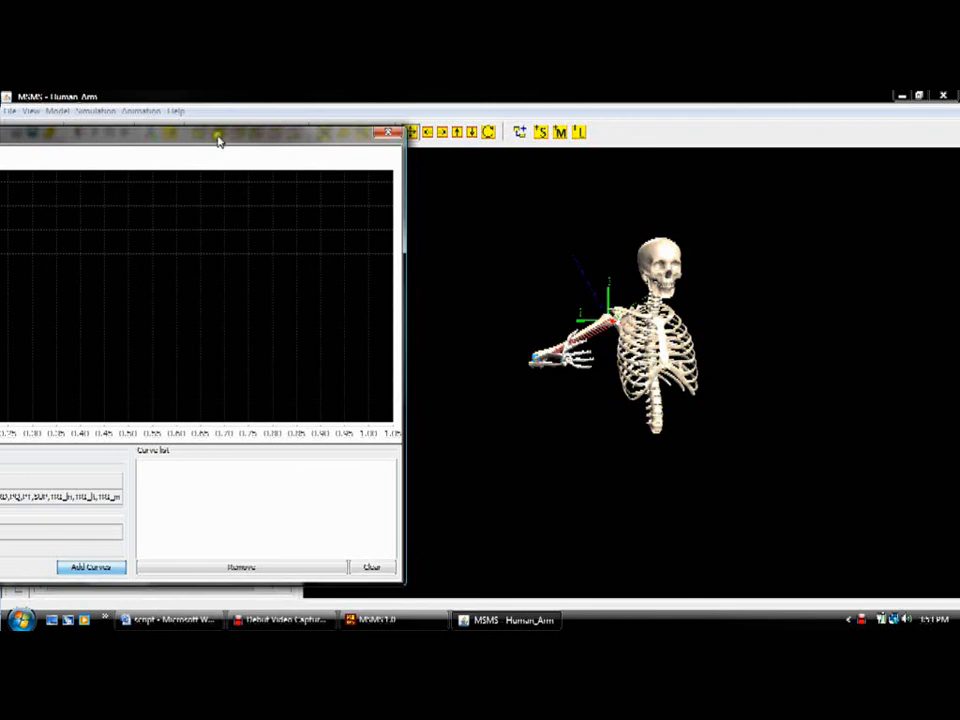
left_click_drag(197, 139, 351, 111)
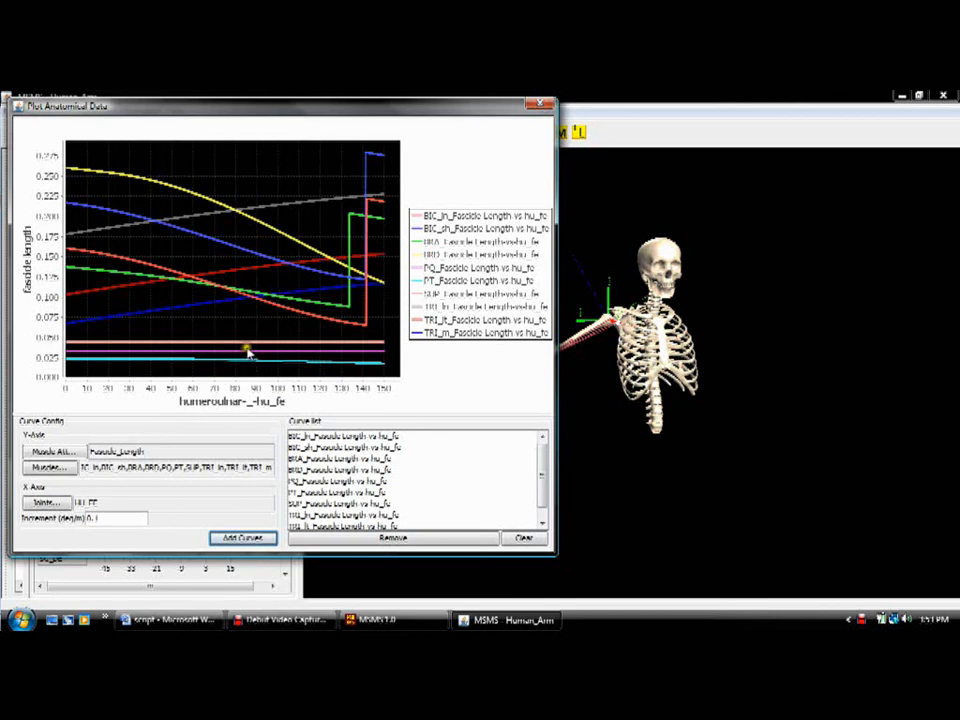
Step: Remove the PT and SUP fascicle length curves individually and clear all remaining curves from the plot
left_click(301, 492)
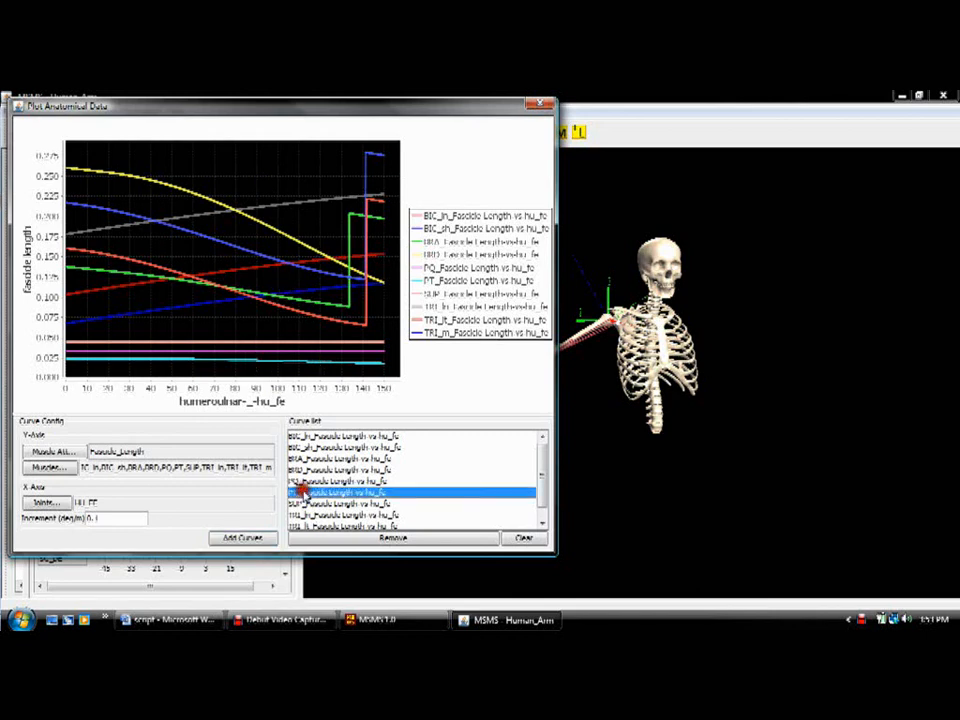
left_click(322, 539)
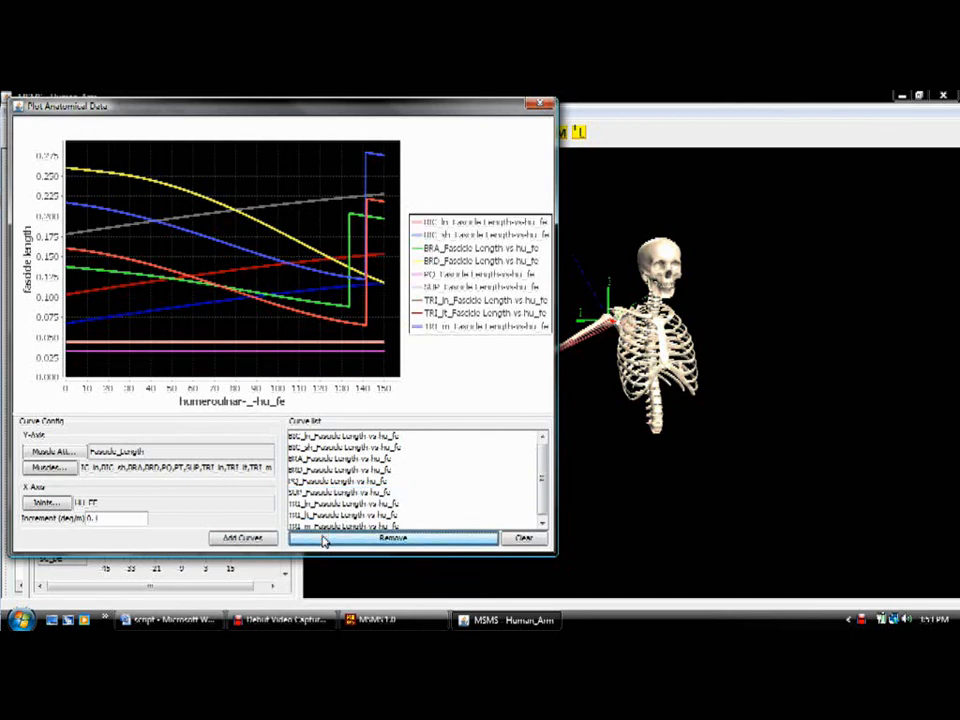
left_click(318, 494)
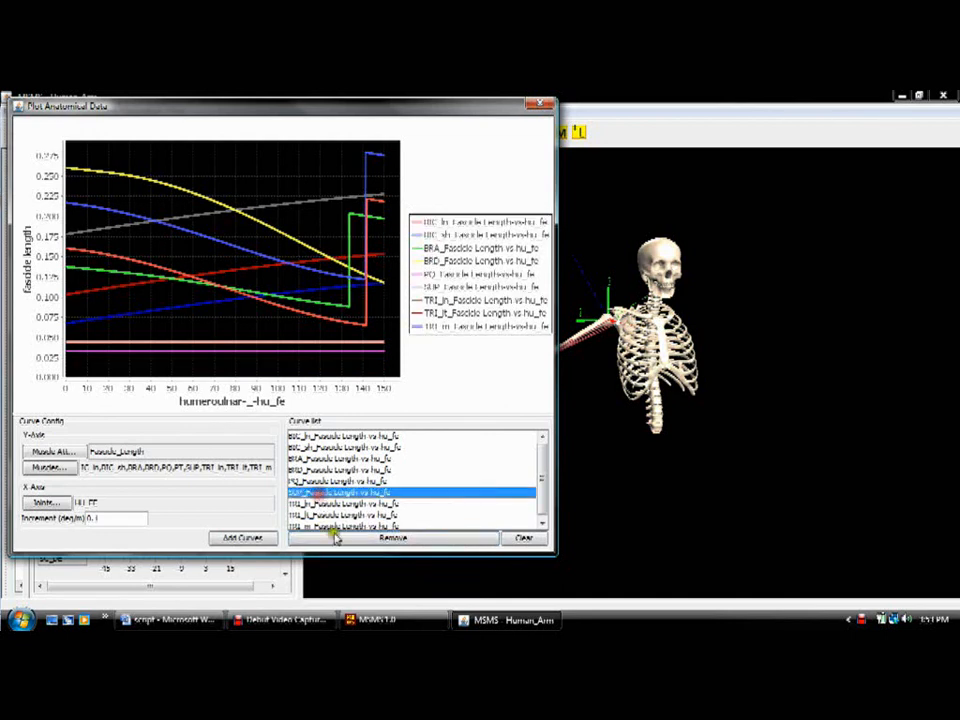
left_click(337, 538)
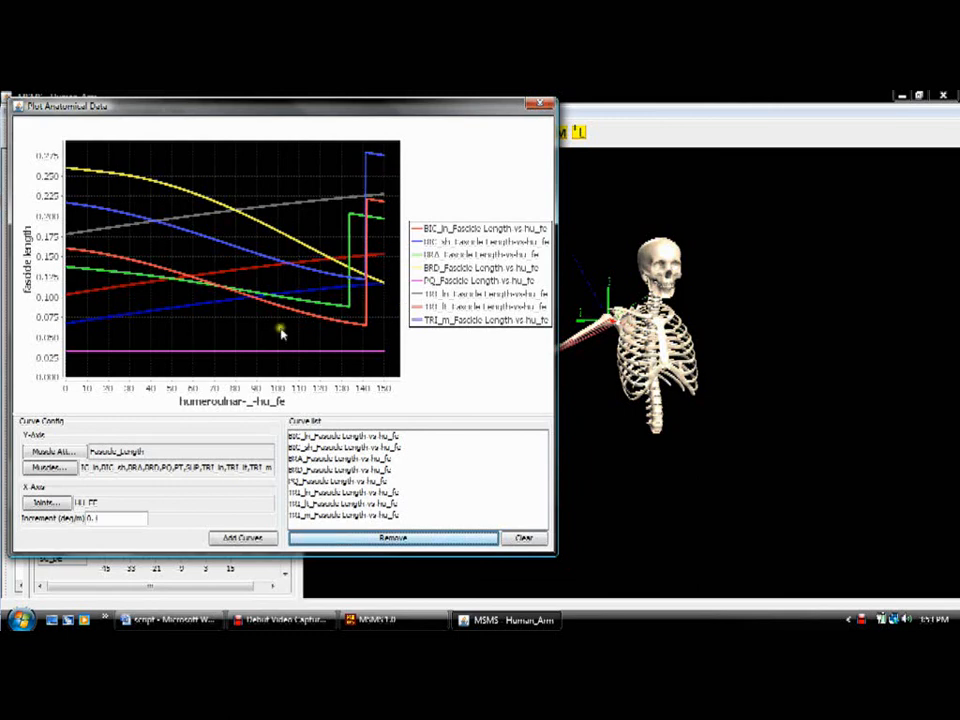
left_click(521, 538)
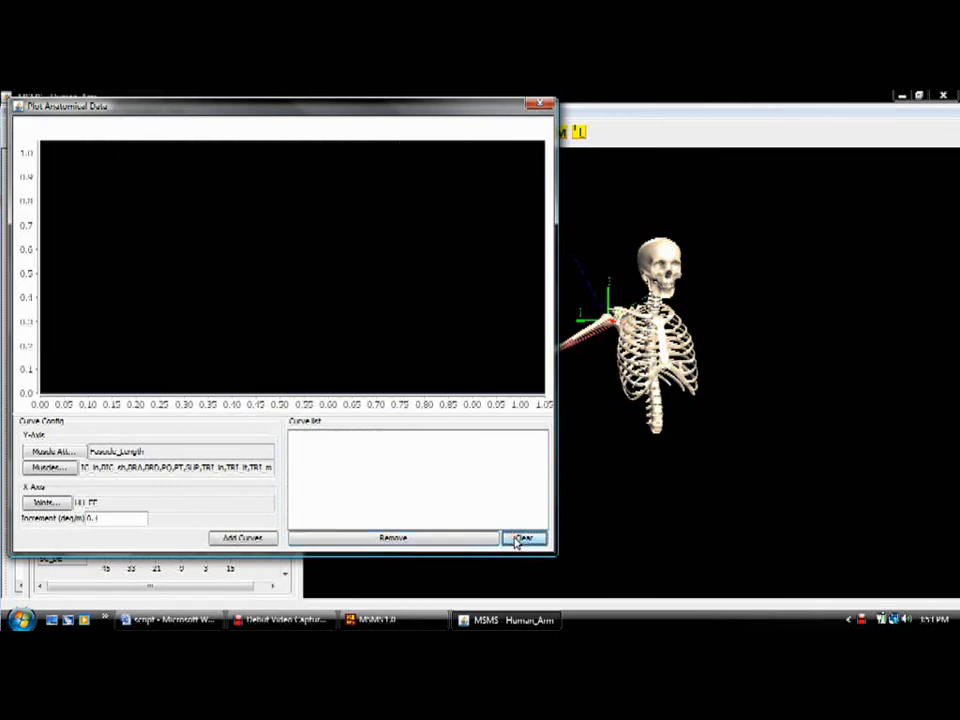